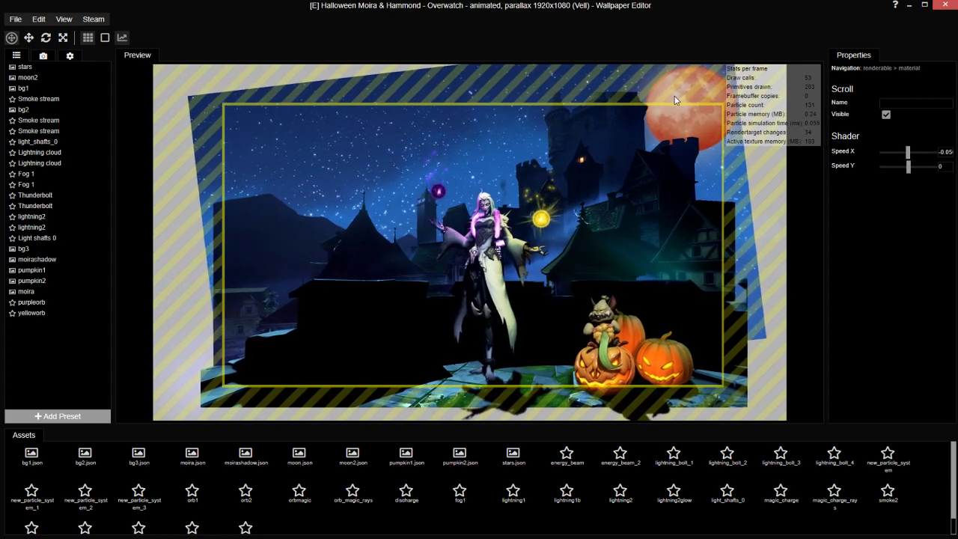
# Step: Set the Speed X of the moon2 layer's Scroll effect to 0.52 and finally to -0.48, saving the project each time
pyautogui.click(43, 78)
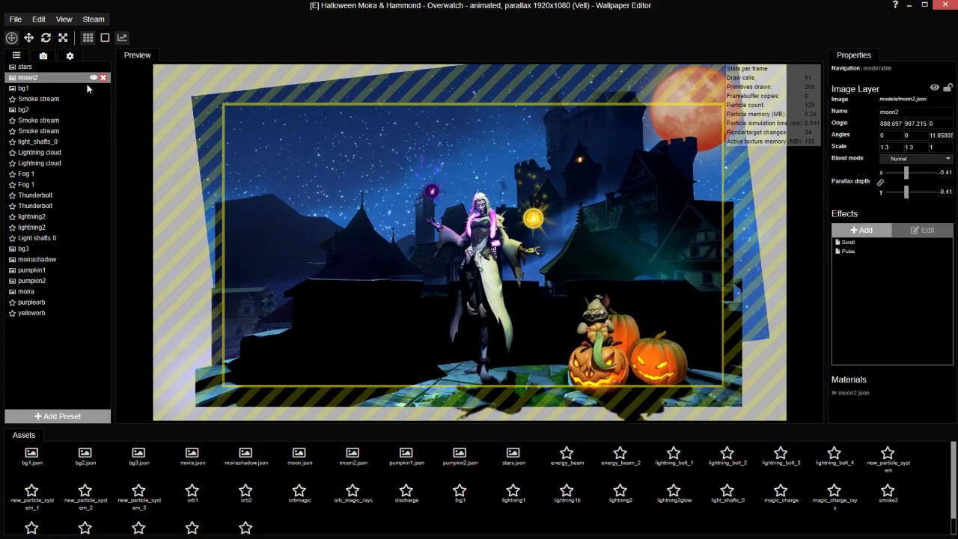
pyautogui.click(870, 241)
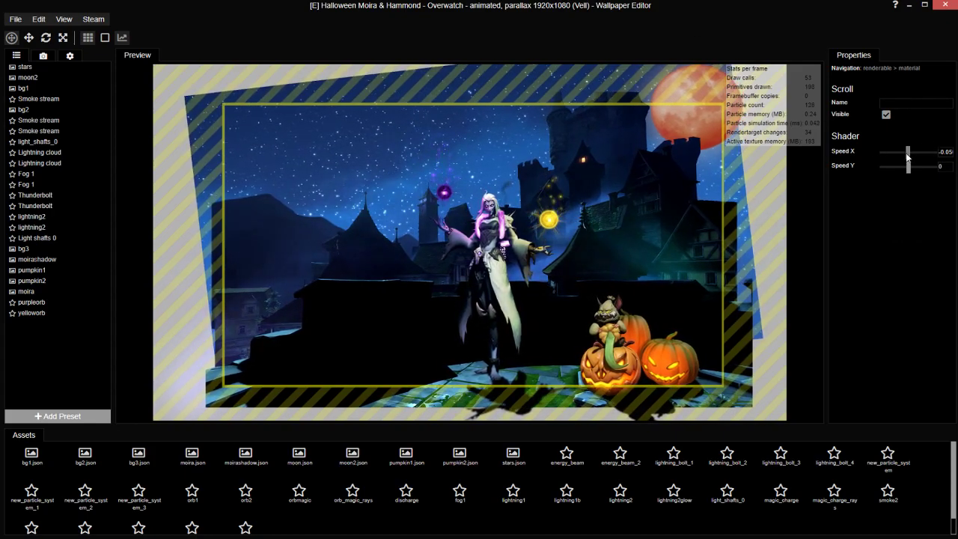
pyautogui.moveTo(909, 156); pyautogui.dragTo(917, 156)
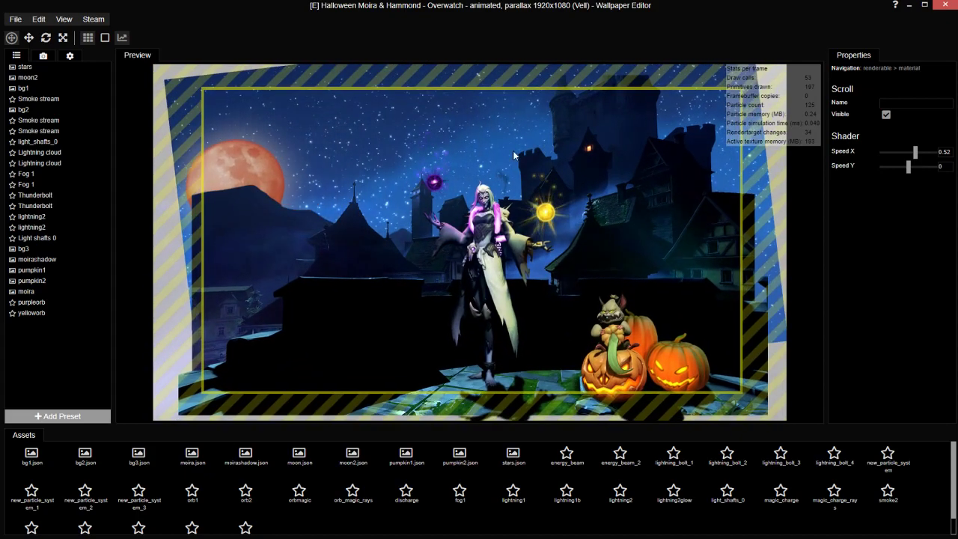
pyautogui.hotkey('ctrl', 's')
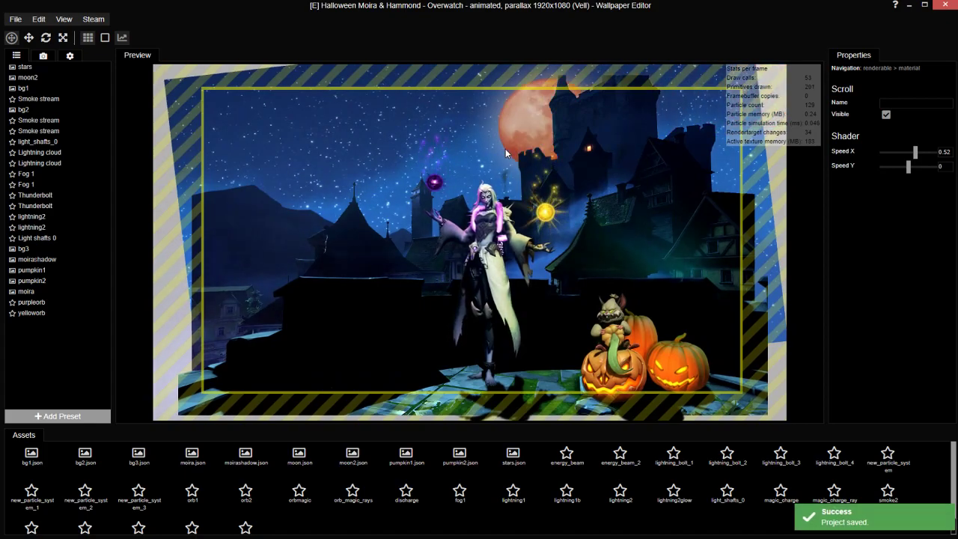
pyautogui.moveTo(914, 152)
pyautogui.mouseDown()
pyautogui.moveTo(924, 152)
pyautogui.moveTo(902, 153)
pyautogui.mouseUp()
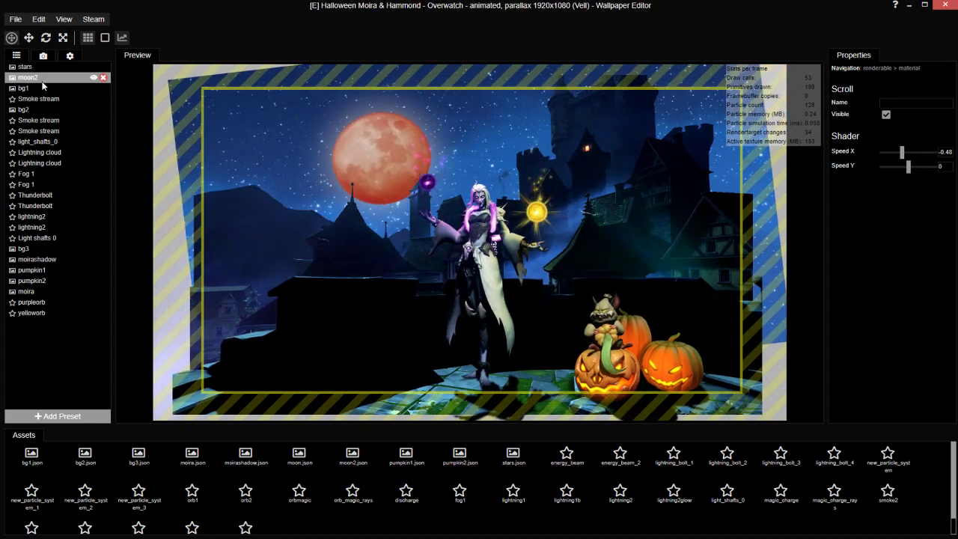
pyautogui.hotkey('ctrl', 's')
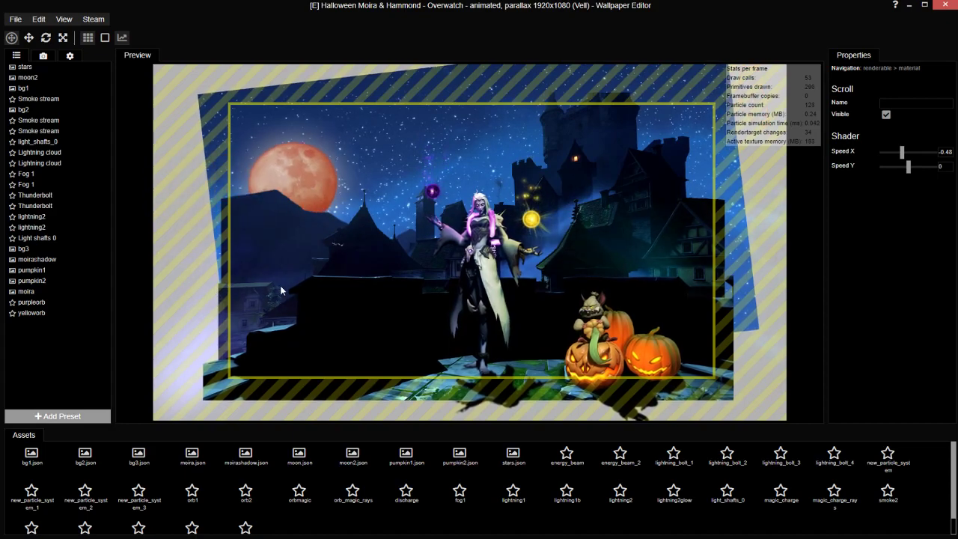
# Step: Add a basic particle system to the scene and leave its editor without editing it
pyautogui.click(58, 415)
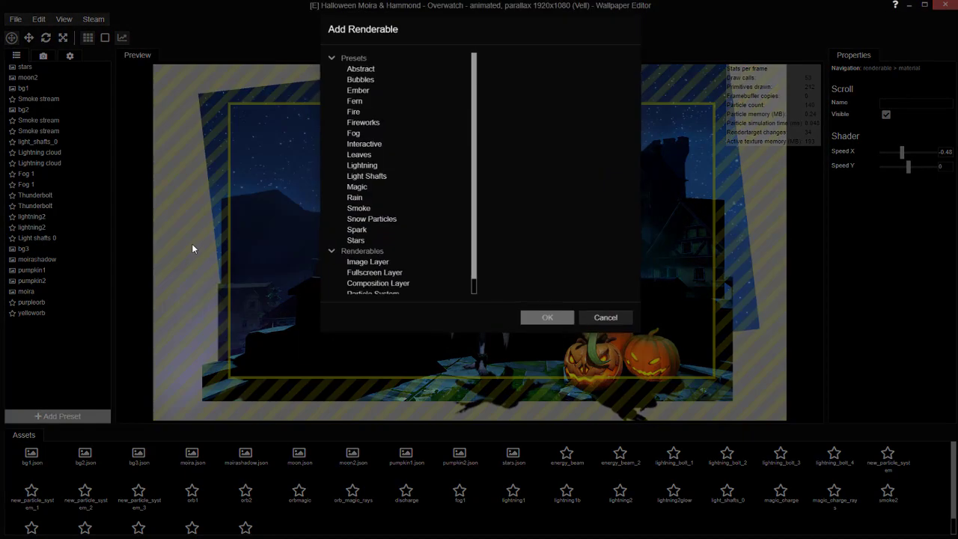
pyautogui.scroll(-1, 423, 193)
pyautogui.click(395, 278)
pyautogui.doubleClick(394, 278)
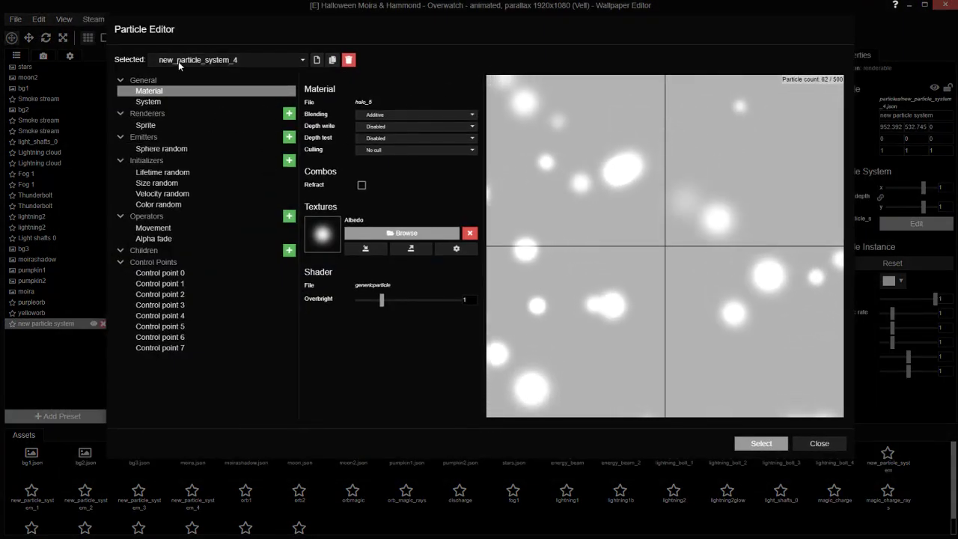
pyautogui.press('Escape')
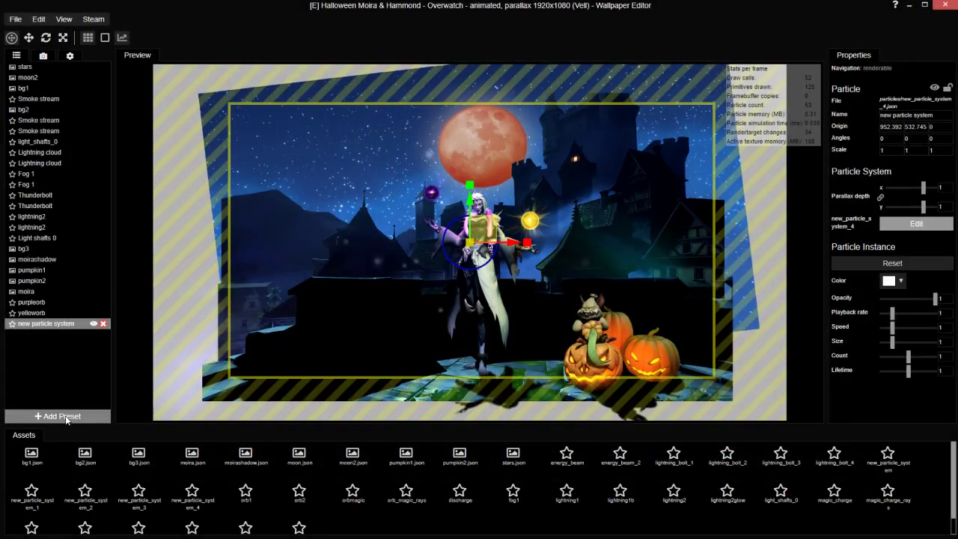
# Step: Add another Basic particle system to the scene under its default name
pyautogui.click(52, 415)
pyautogui.scroll(-1, 404, 239)
pyautogui.click(372, 277)
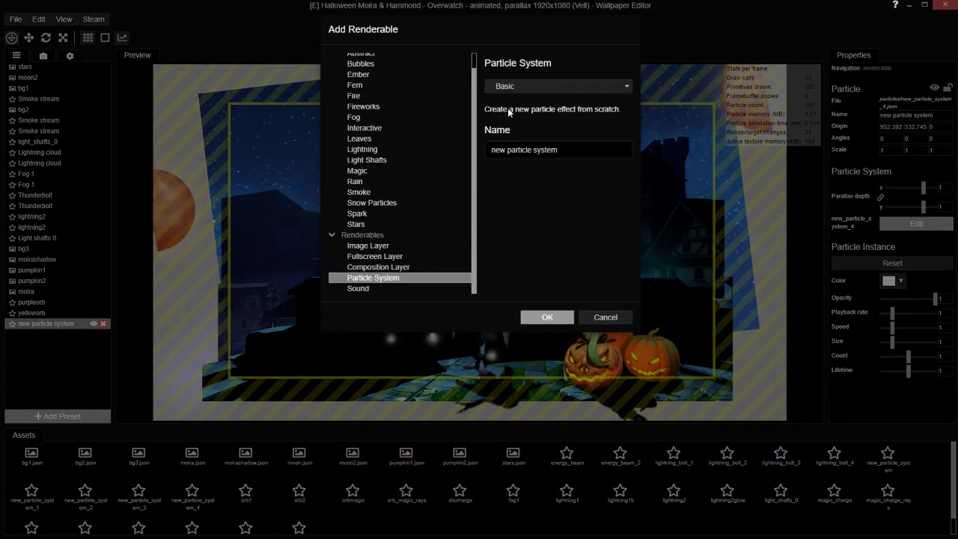
pyautogui.click(548, 317)
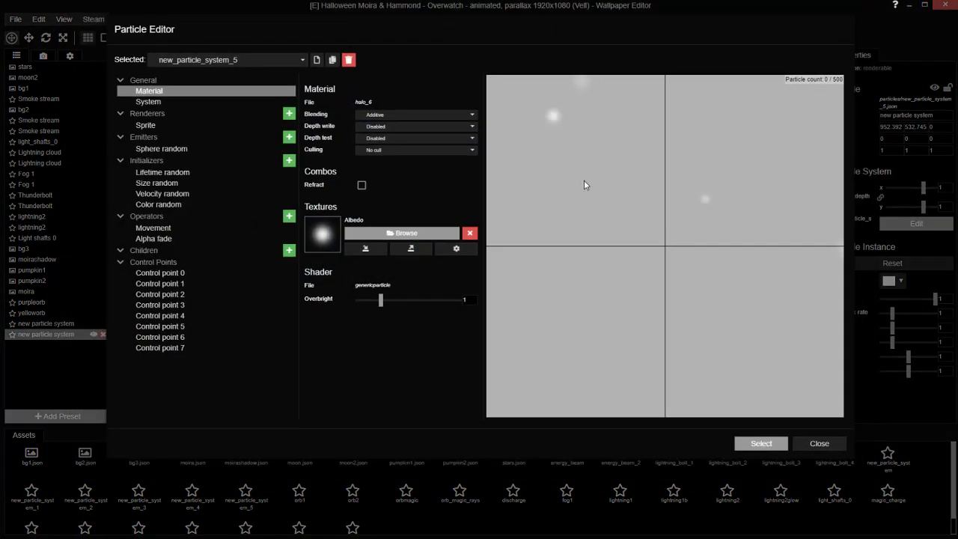
# Step: Remove all default renderers, emitters, initializers and operators from the new particle system
pyautogui.click(291, 125)
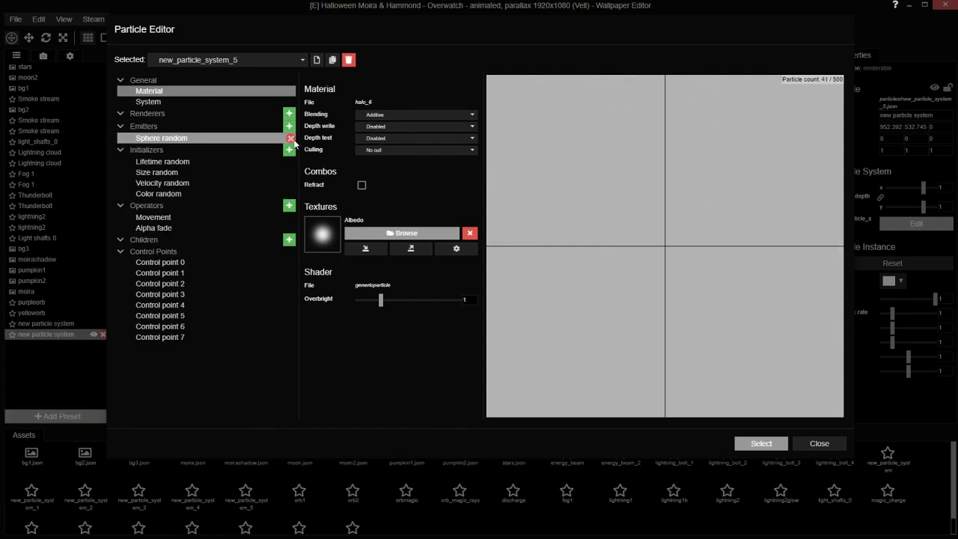
pyautogui.click(291, 137)
pyautogui.click(290, 150)
pyautogui.click(290, 151)
pyautogui.click(290, 151)
pyautogui.click(290, 151)
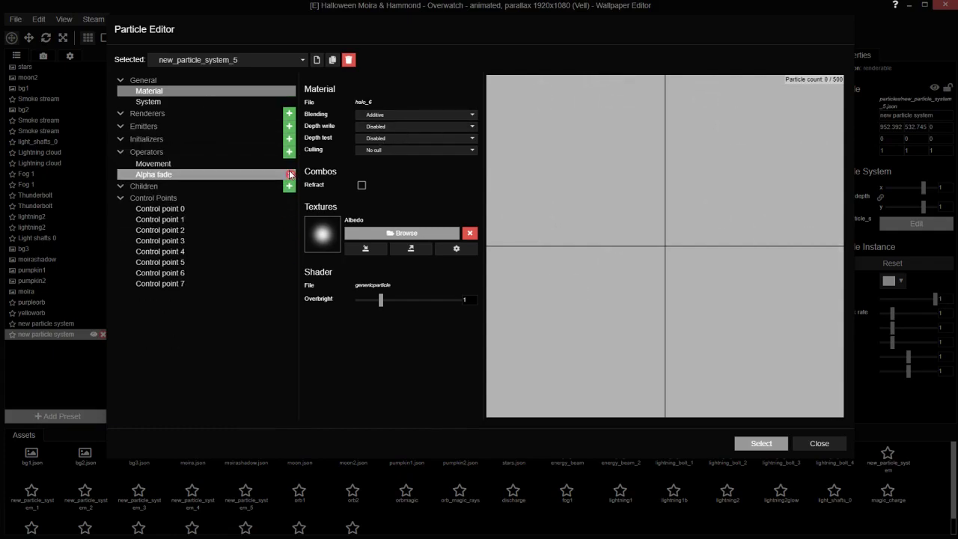
pyautogui.click(290, 165)
pyautogui.click(290, 165)
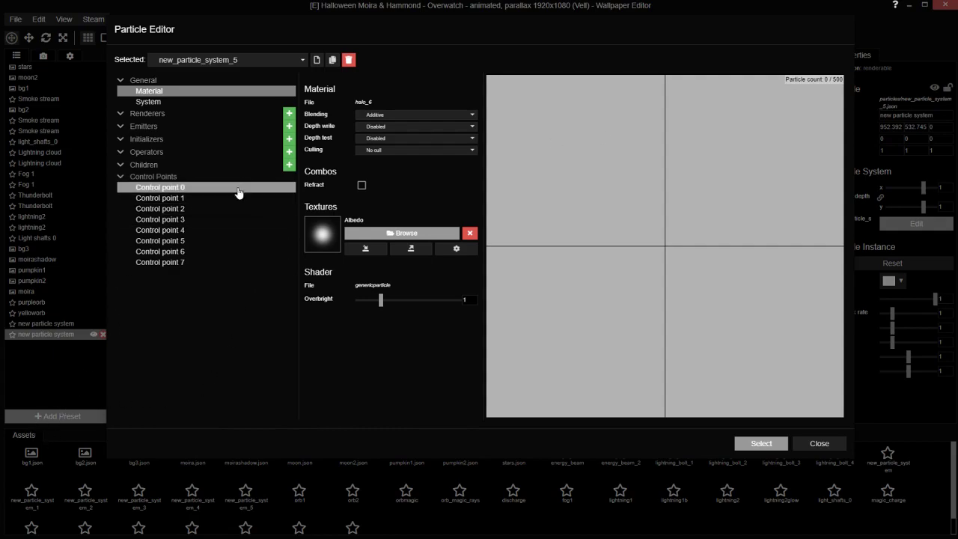
# Step: Set the particle material's blending to Translucent
pyautogui.hotkey('ctrl', 's')
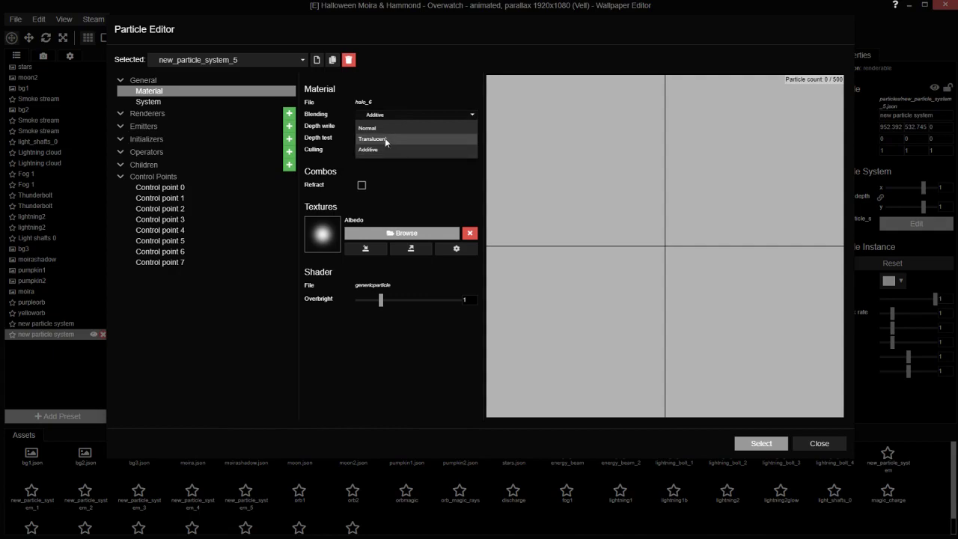
pyautogui.click(385, 138)
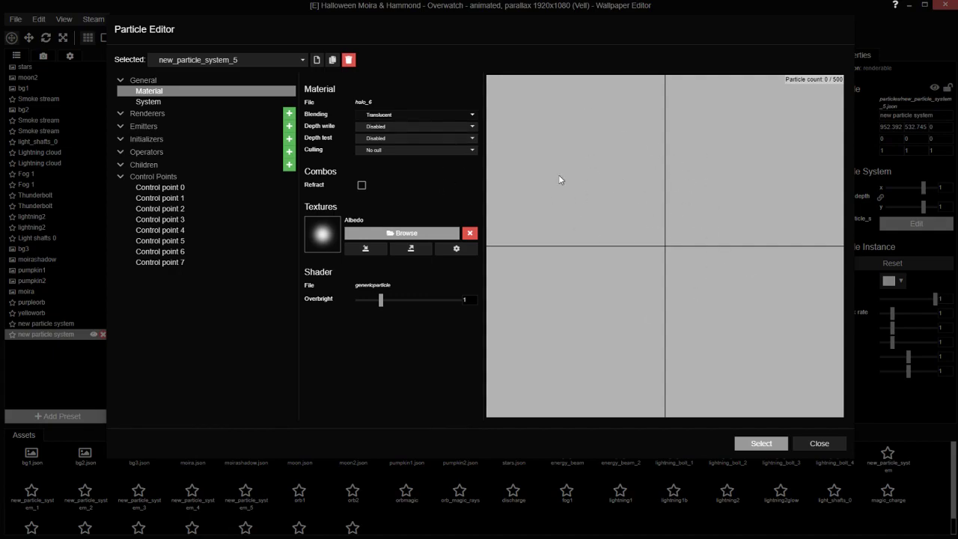
pyautogui.click(389, 234)
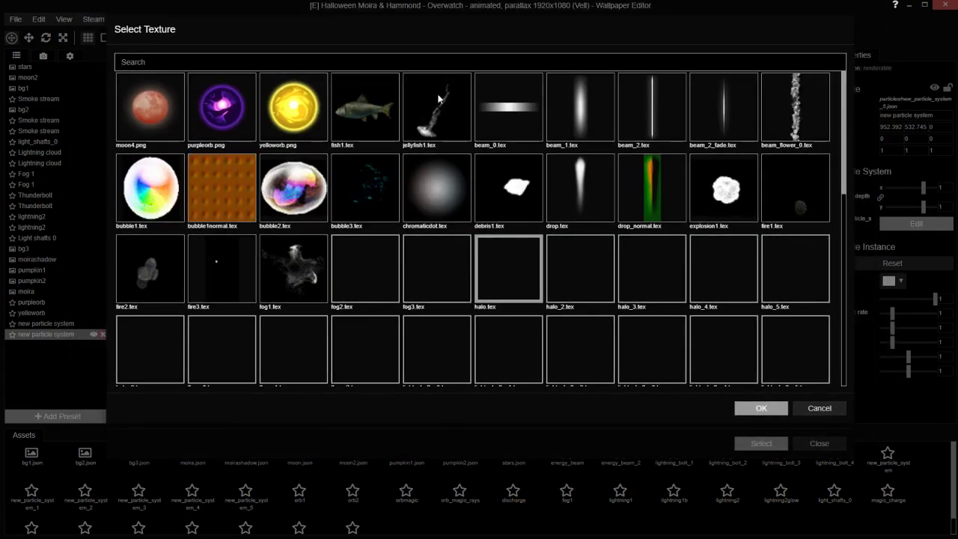
pyautogui.scroll(-2, 532, 166)
pyautogui.scroll(-5, 528, 165)
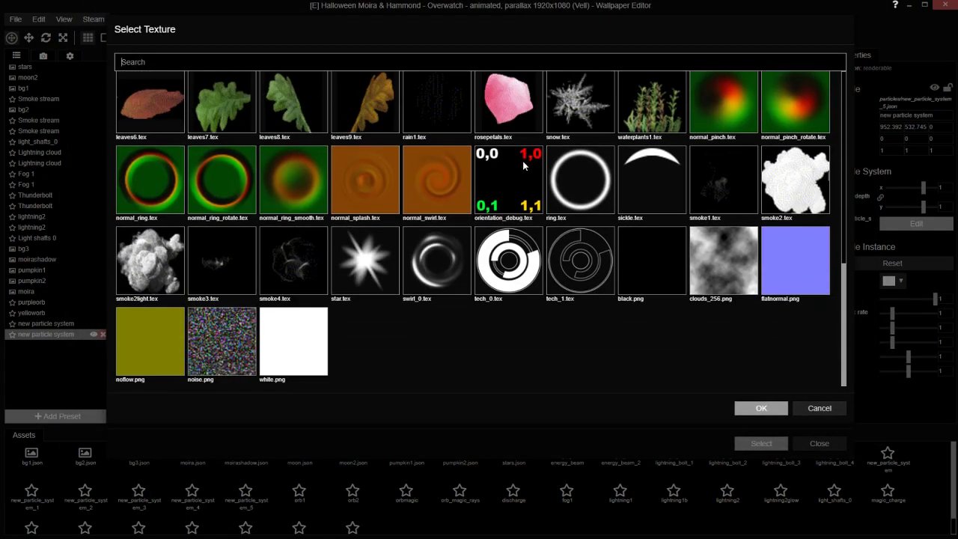
pyautogui.press('Escape')
# Step: Import moon4.png from the banshee moira folder as the particle material's albedo texture
pyautogui.click(367, 250)
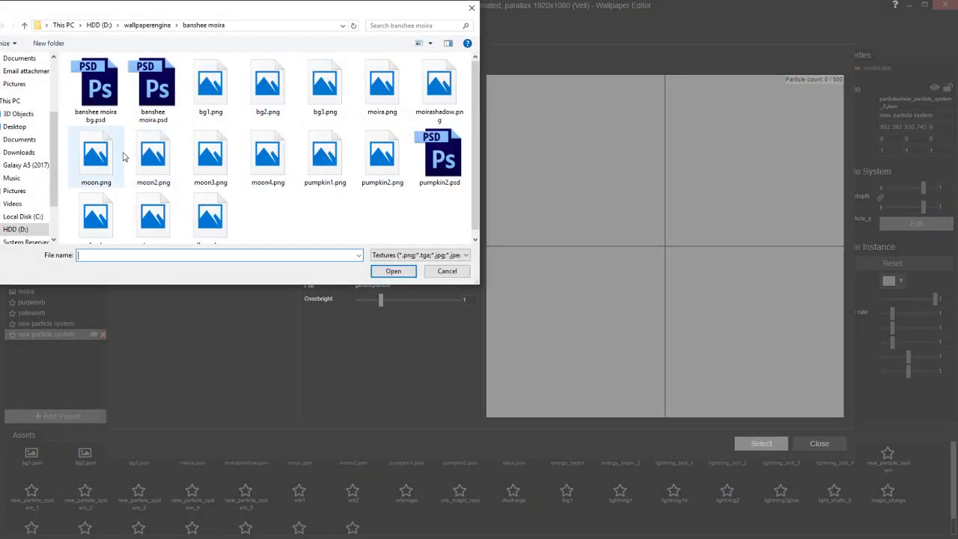
pyautogui.doubleClick(268, 158)
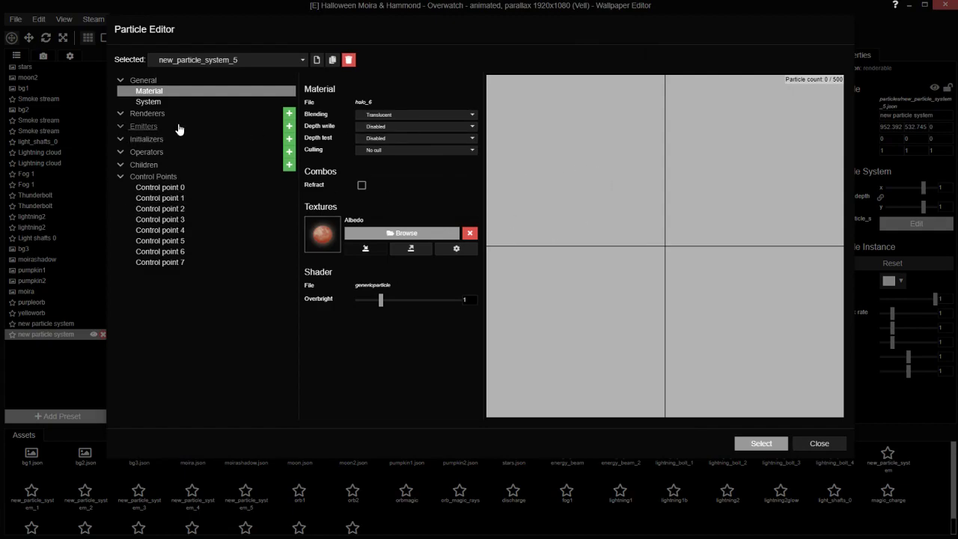
# Step: Add a Sphere random emitter with a distance max of 0, and set the system's max count to 1
pyautogui.click(288, 127)
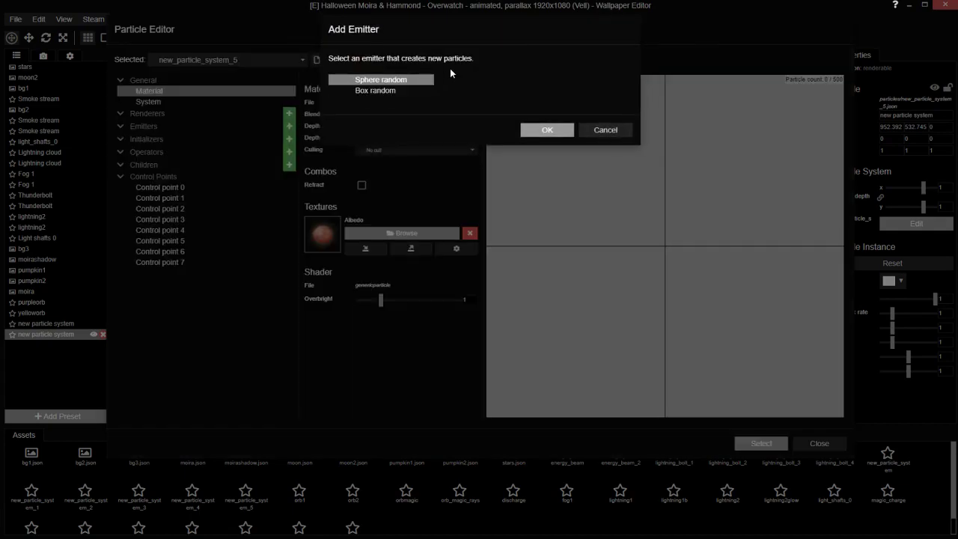
pyautogui.doubleClick(402, 81)
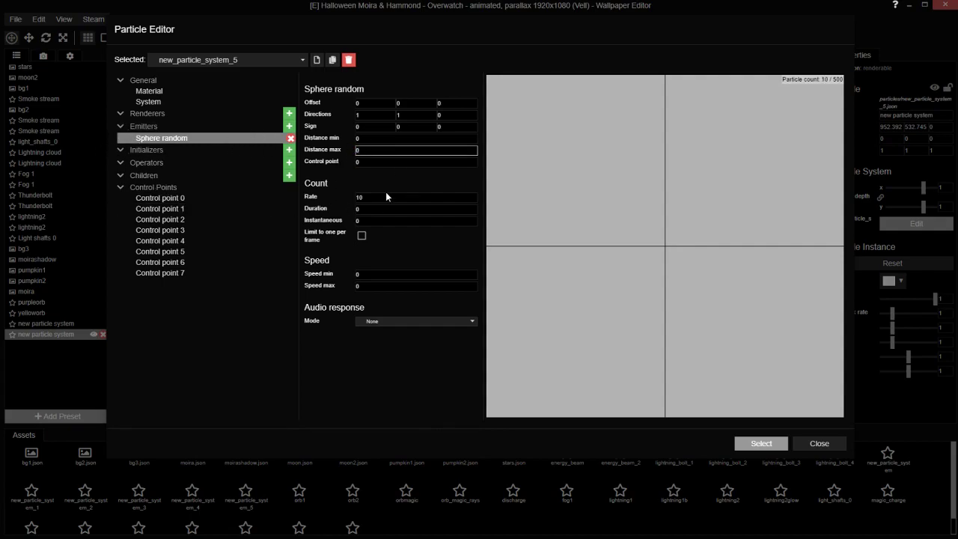
pyautogui.click(181, 92)
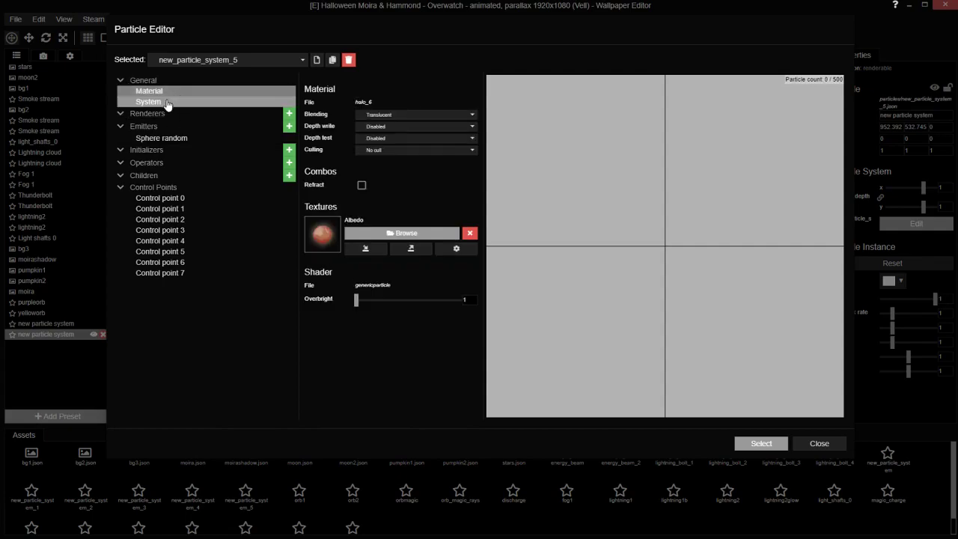
pyautogui.click(169, 101)
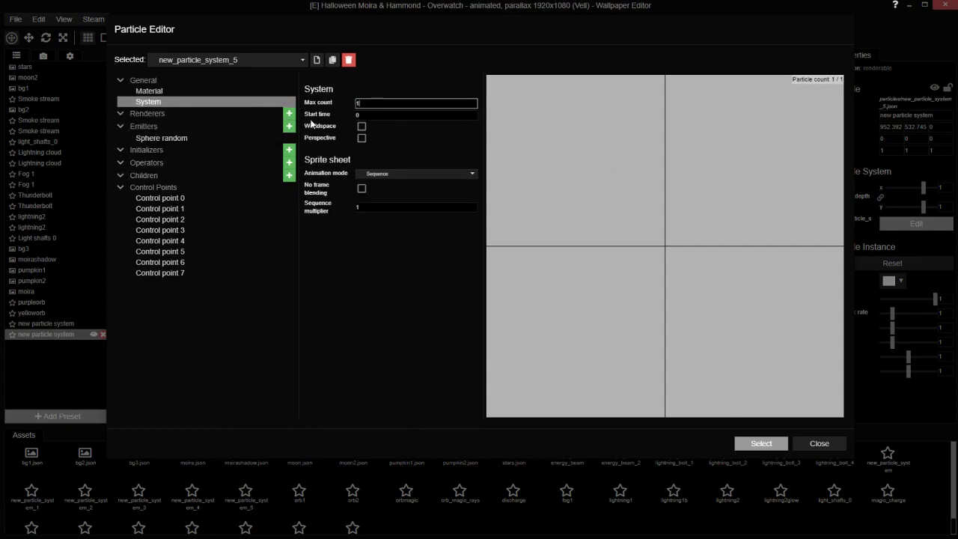
# Step: Add a Sprite renderer and a Lifetime random initializer with min and max set to 3
pyautogui.click(288, 113)
pyautogui.doubleClick(372, 80)
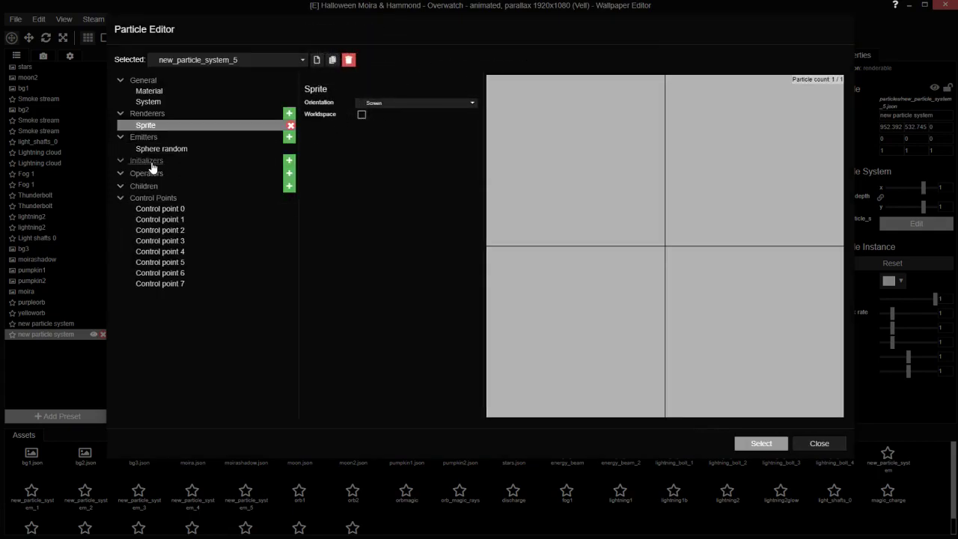
pyautogui.click(289, 161)
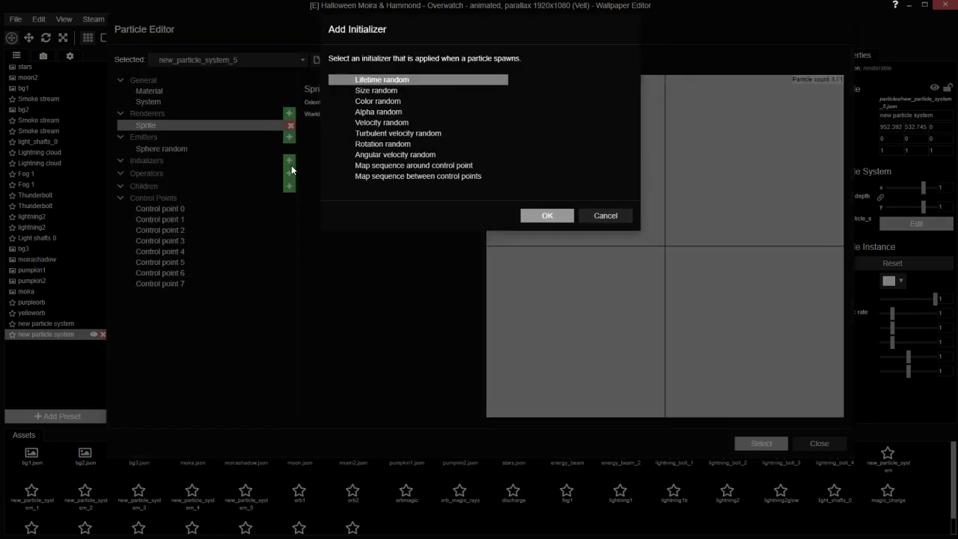
pyautogui.doubleClick(396, 80)
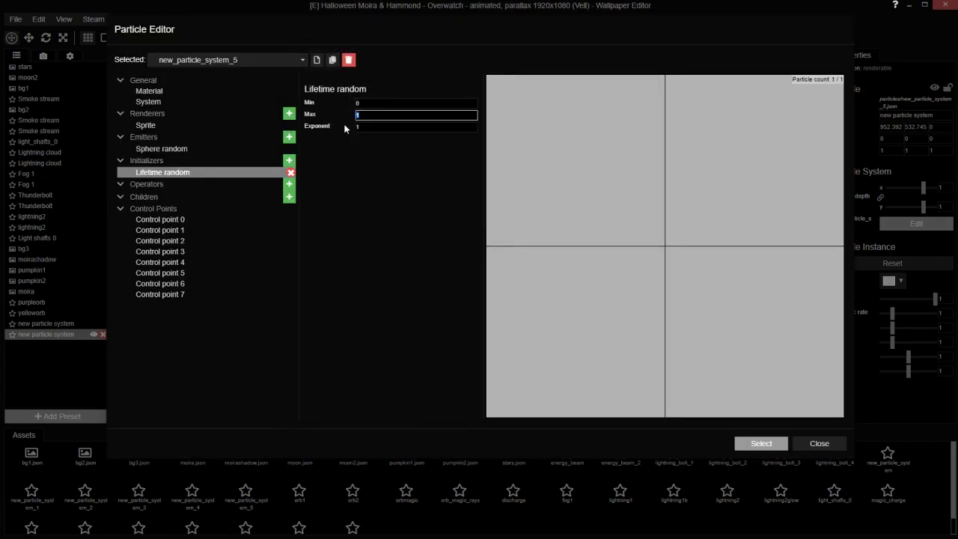
pyautogui.moveTo(363, 103); pyautogui.dragTo(290, 93)
pyautogui.write('3')
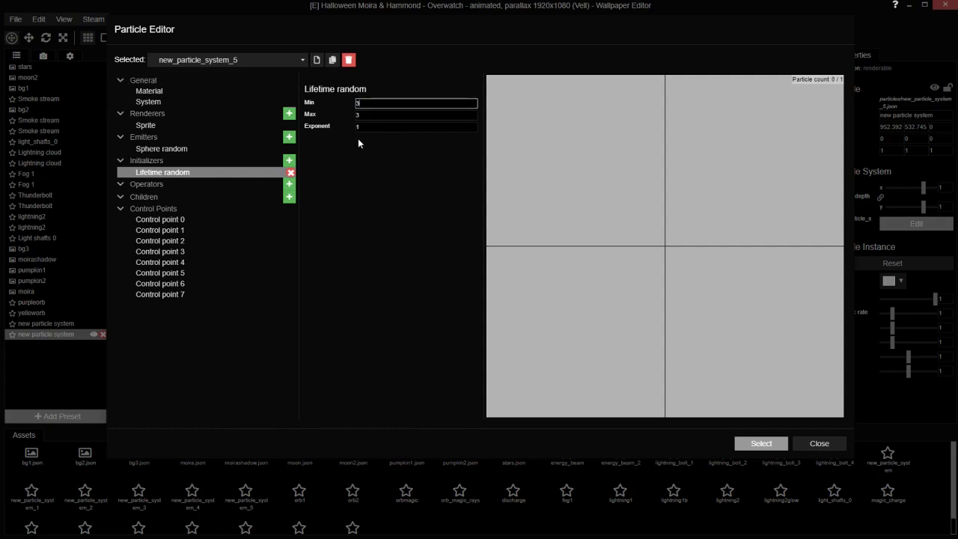
# Step: Add a Size random initializer with min and max set to 1000, and apply the particle system to the scene
pyautogui.click(289, 161)
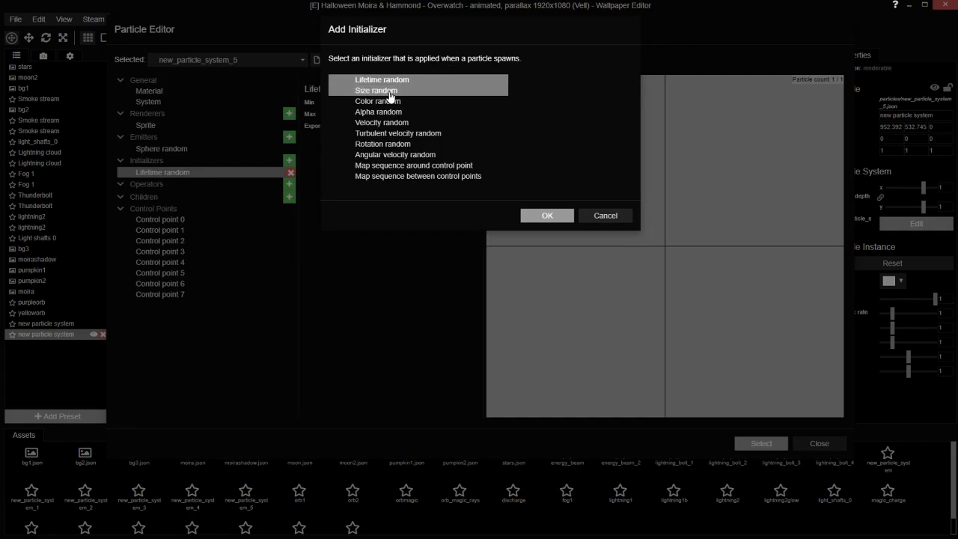
pyautogui.doubleClick(388, 91)
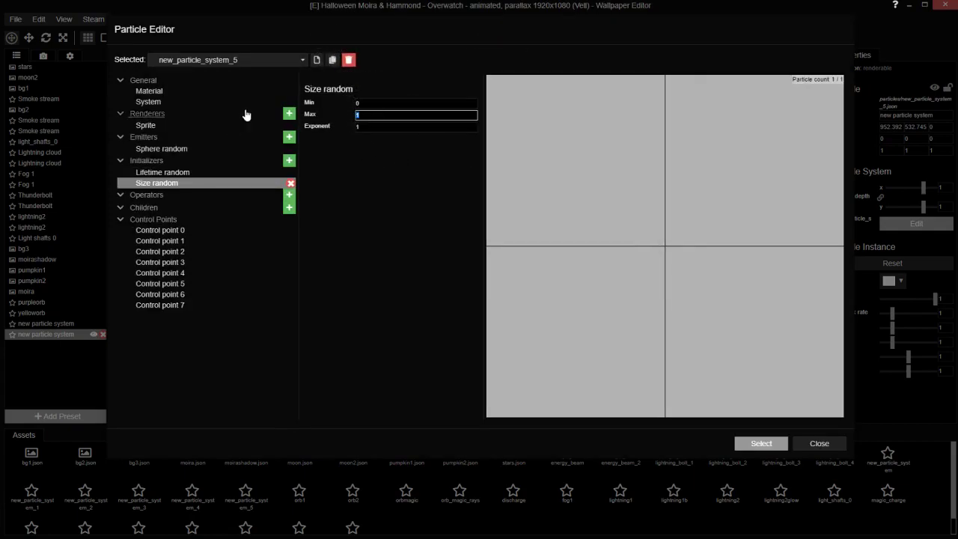
pyautogui.hotkey('shift', 'Tab')
pyautogui.write('100')
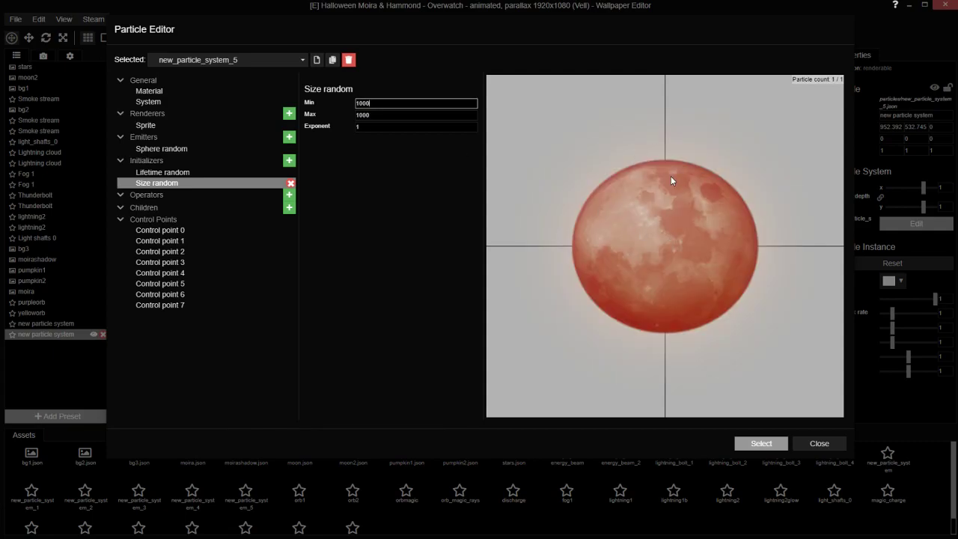
pyautogui.click(774, 442)
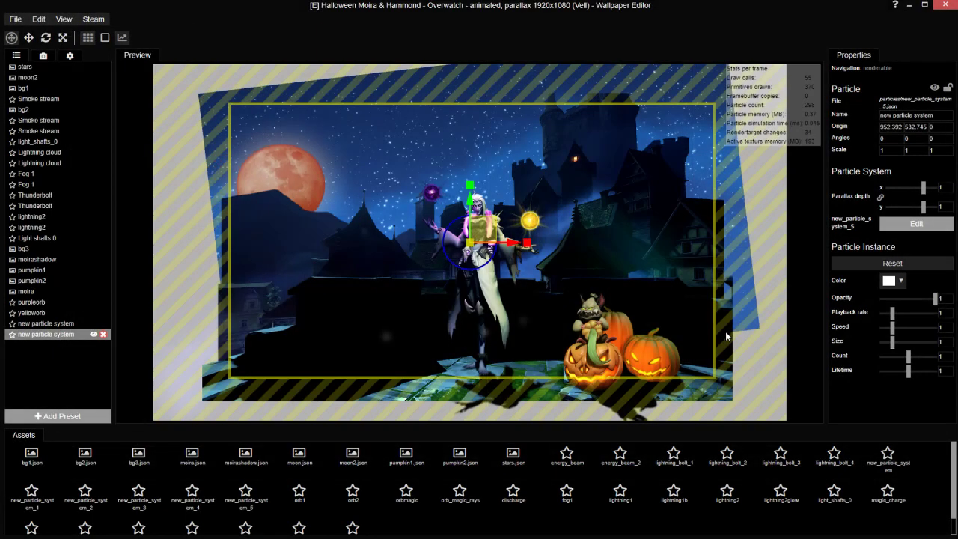
# Step: Move the moon particle system to an origin of about 1231, 401, and delete the other new particle system emitting white dots
pyautogui.moveTo(494, 233); pyautogui.dragTo(554, 269)
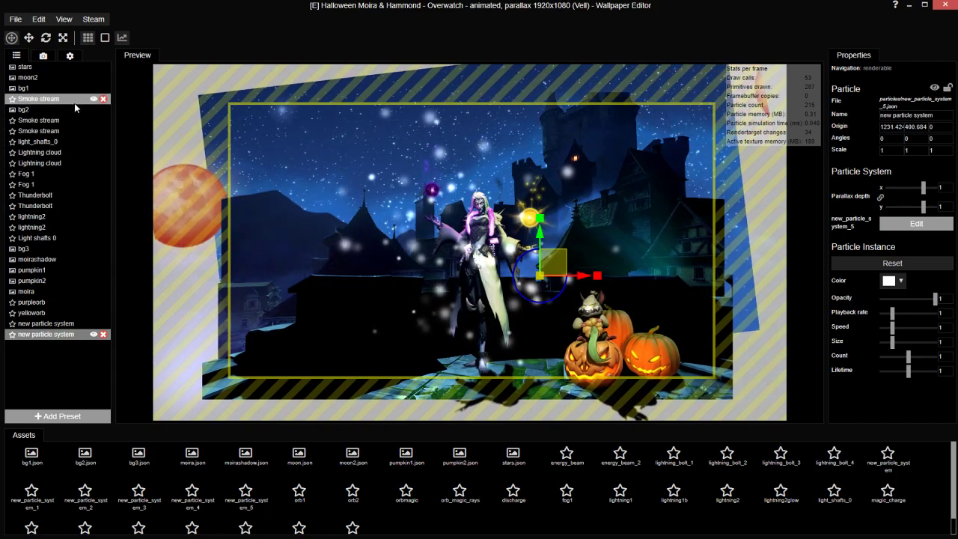
pyautogui.click(47, 323)
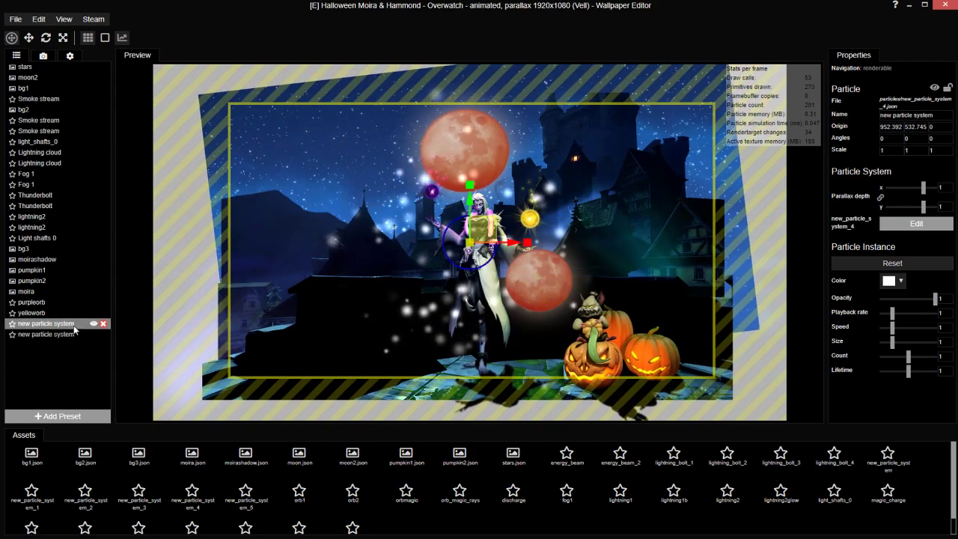
pyautogui.click(102, 323)
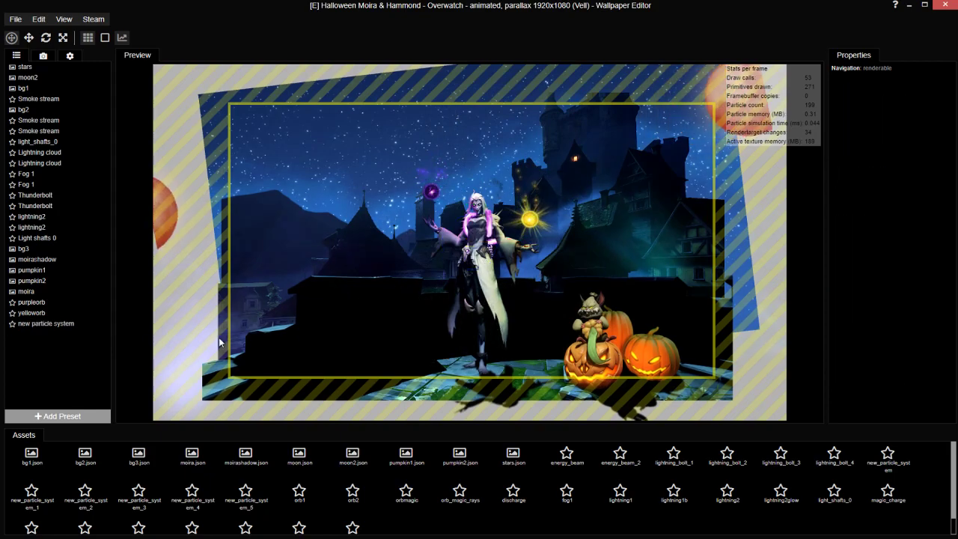
# Step: Move the moon particle system to an origin of about 963, 520, and set its Lifetime random min and max to 1000
pyautogui.click(66, 323)
pyautogui.moveTo(597, 280); pyautogui.dragTo(527, 251)
pyautogui.click(916, 224)
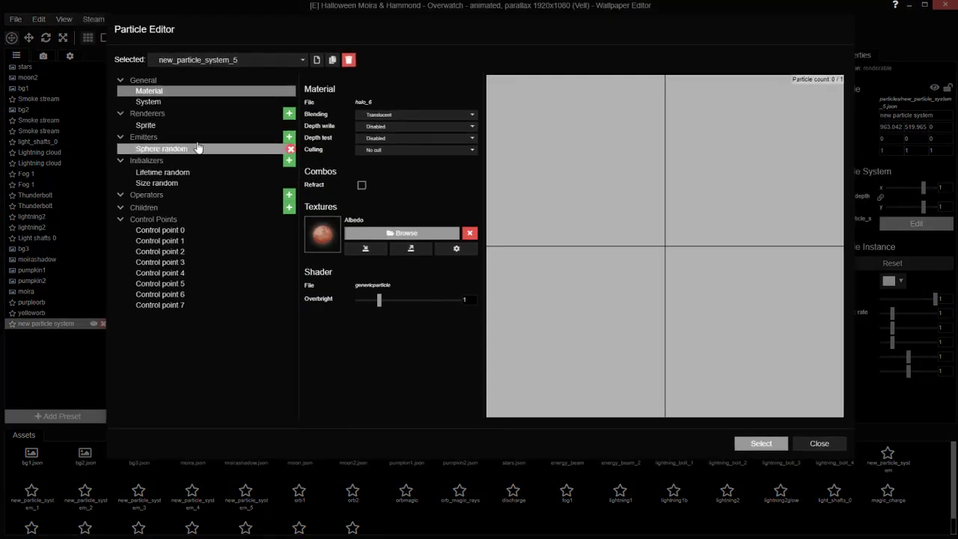
pyautogui.click(180, 173)
pyautogui.write('1000')
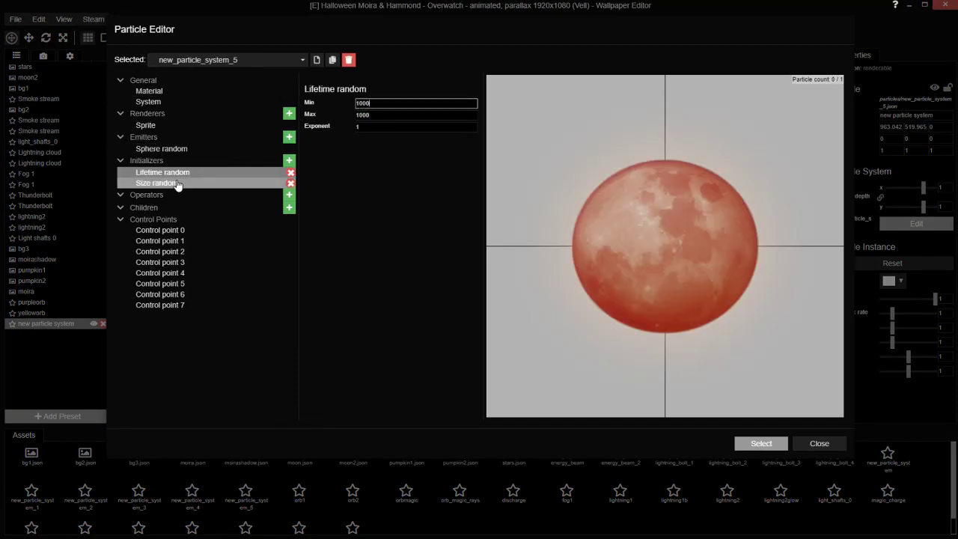
# Step: Set the Size random min and max to 1500, apply it, and move the moon to an origin of about 903, 571
pyautogui.click(203, 183)
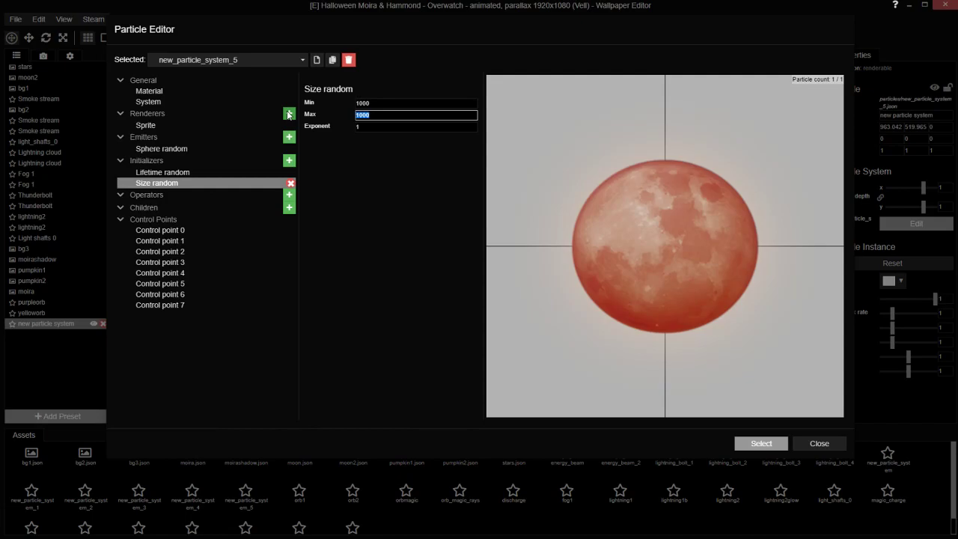
pyautogui.write('150')
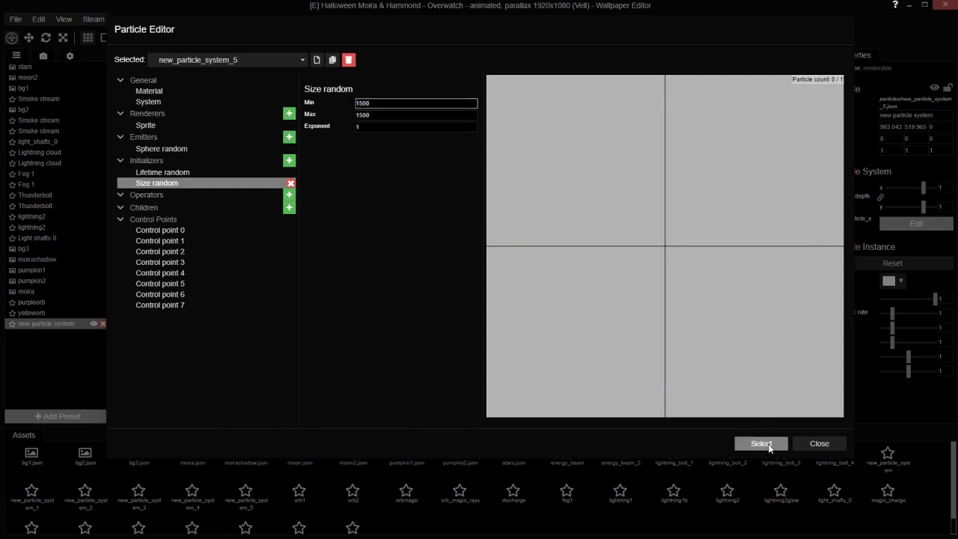
pyautogui.click(761, 444)
pyautogui.moveTo(484, 231); pyautogui.dragTo(458, 223)
# Step: Set the moon particle system's Size random min and max to 1400
pyautogui.click(916, 222)
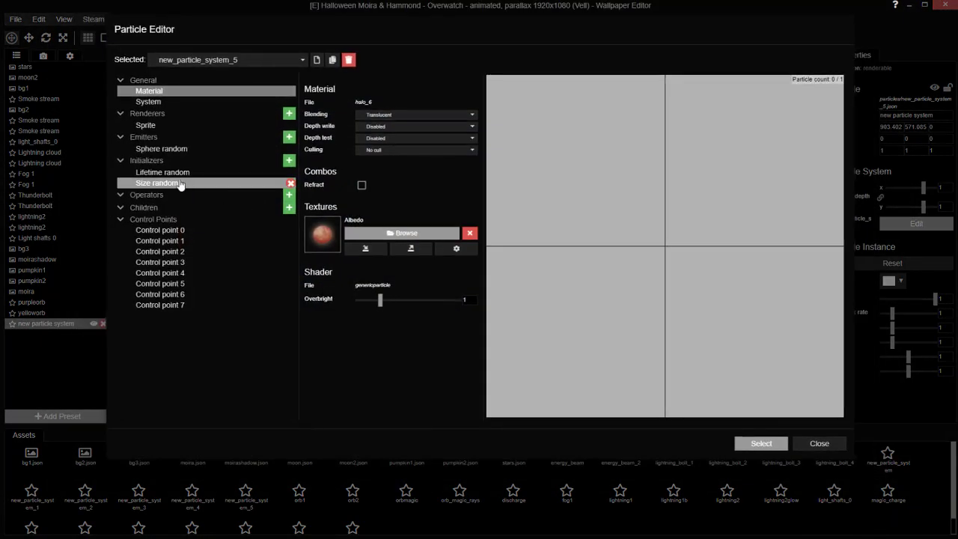
pyautogui.click(186, 173)
pyautogui.click(207, 183)
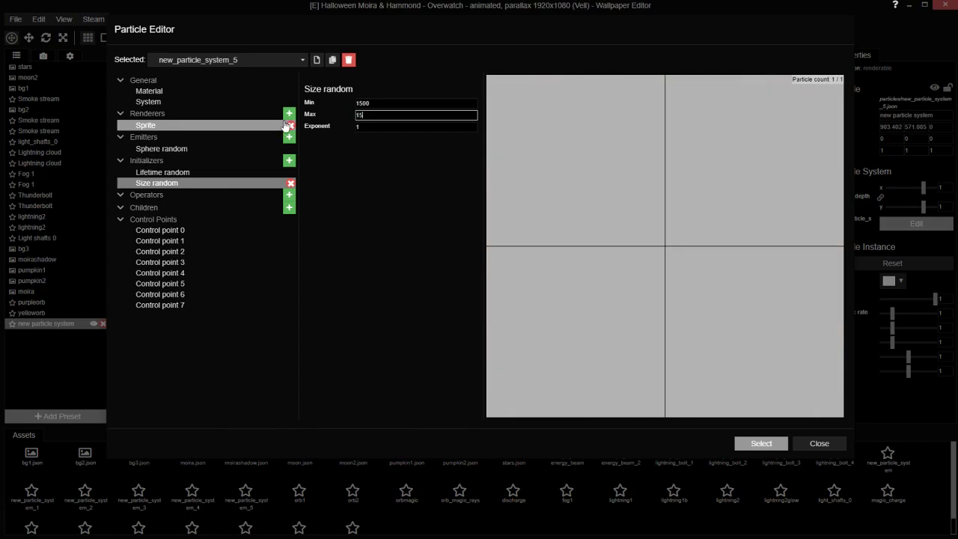
pyautogui.click(396, 102)
pyautogui.write('140')
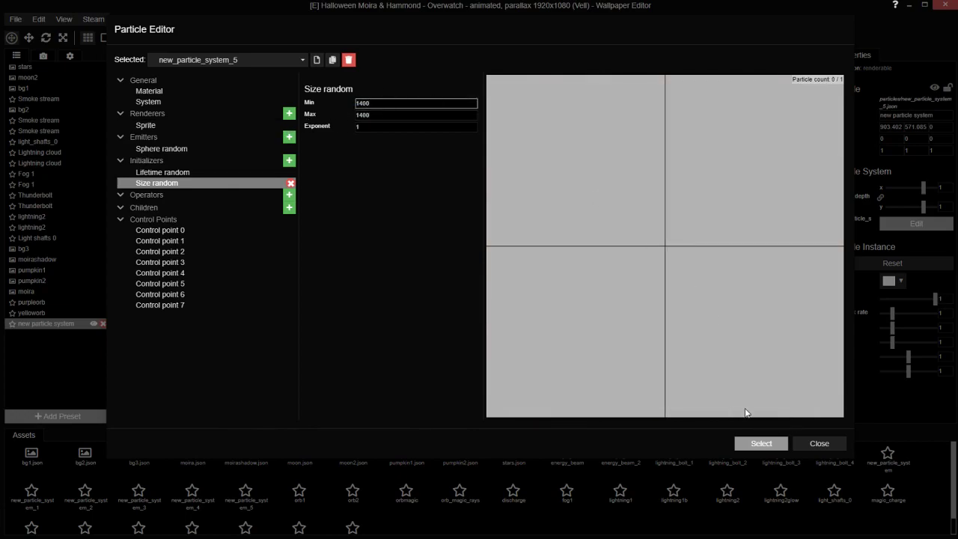
pyautogui.click(289, 136)
pyautogui.press('Escape')
# Step: Add a Velocity random initializer with X and Y set to 200 for both min and max
pyautogui.click(288, 160)
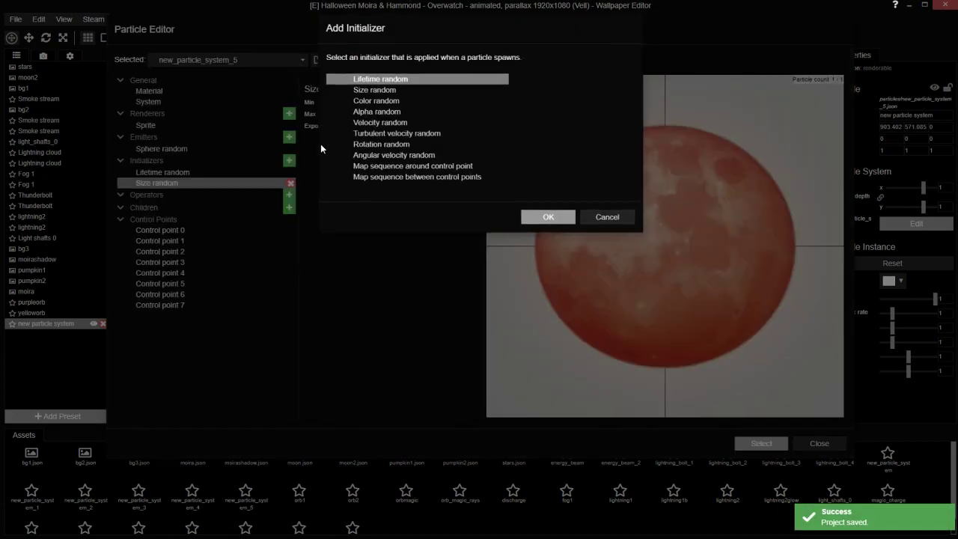
pyautogui.doubleClick(412, 122)
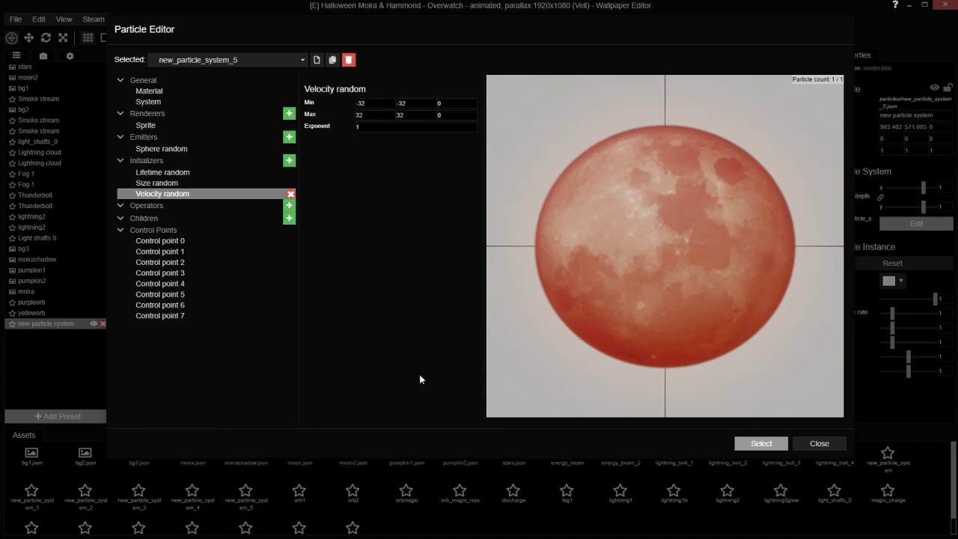
pyautogui.click(374, 102)
pyautogui.write('200')
# Step: Add a Movement operator to the moon particle system
pyautogui.click(289, 160)
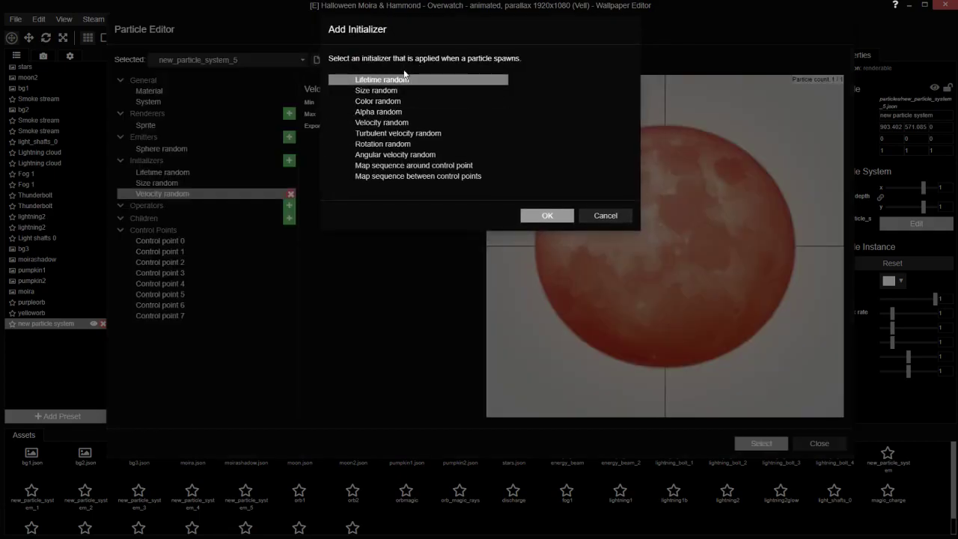
pyautogui.press('Escape')
pyautogui.click(290, 205)
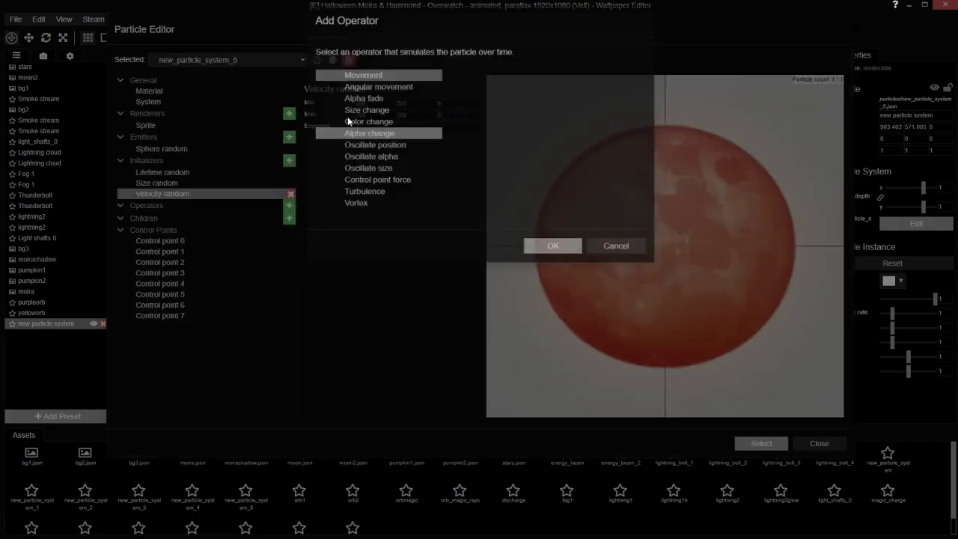
pyautogui.doubleClick(372, 80)
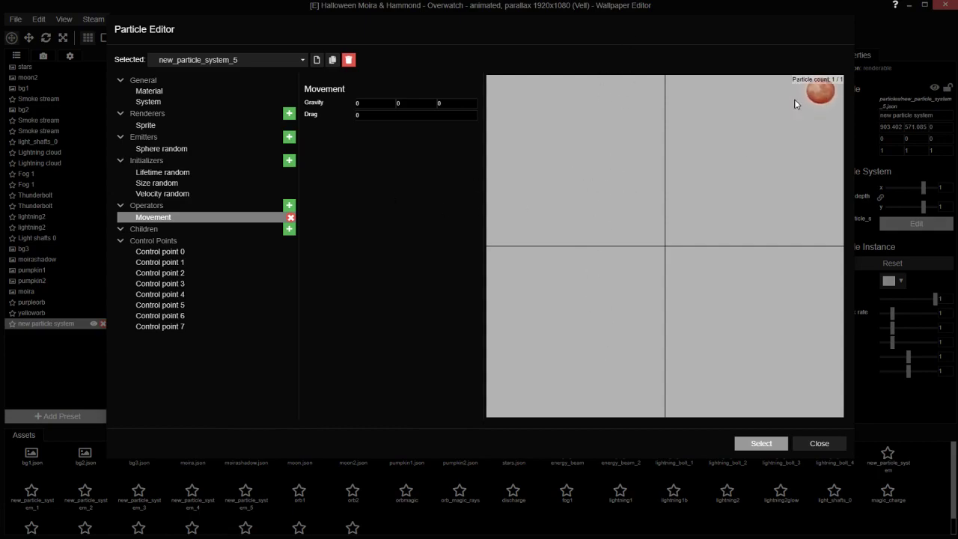
# Step: Set the Movement operator's Y gravity to -100 and apply the particle system to the scene
pyautogui.click(164, 193)
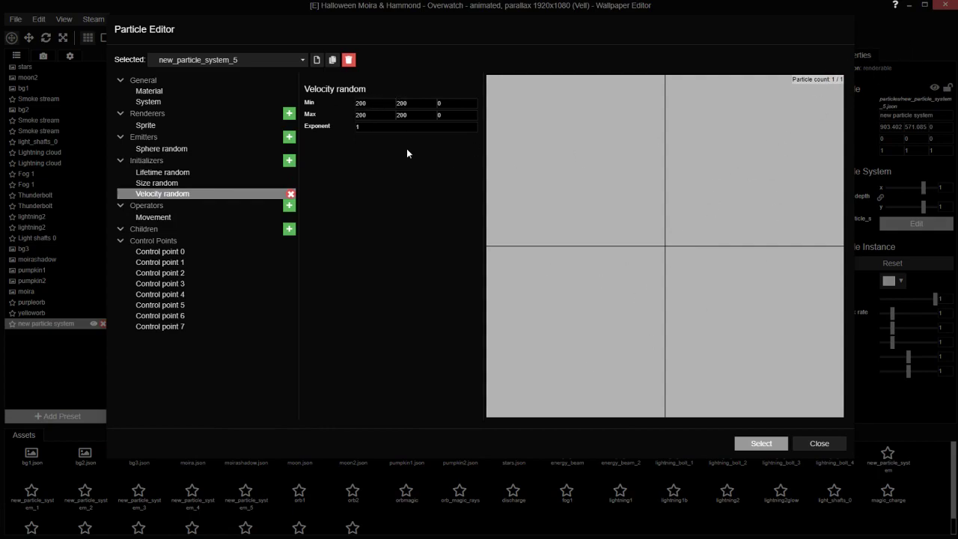
pyautogui.click(200, 218)
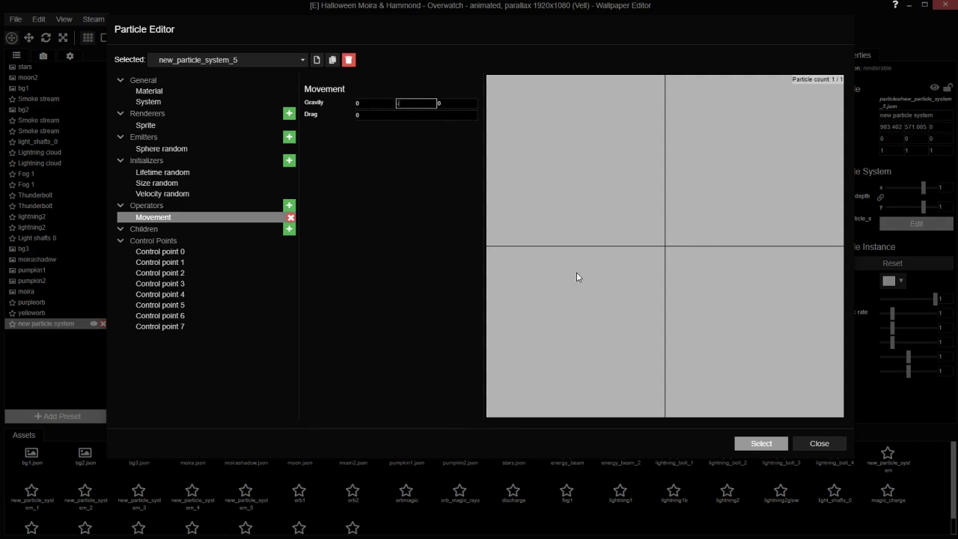
pyautogui.write('-100')
pyautogui.click(761, 443)
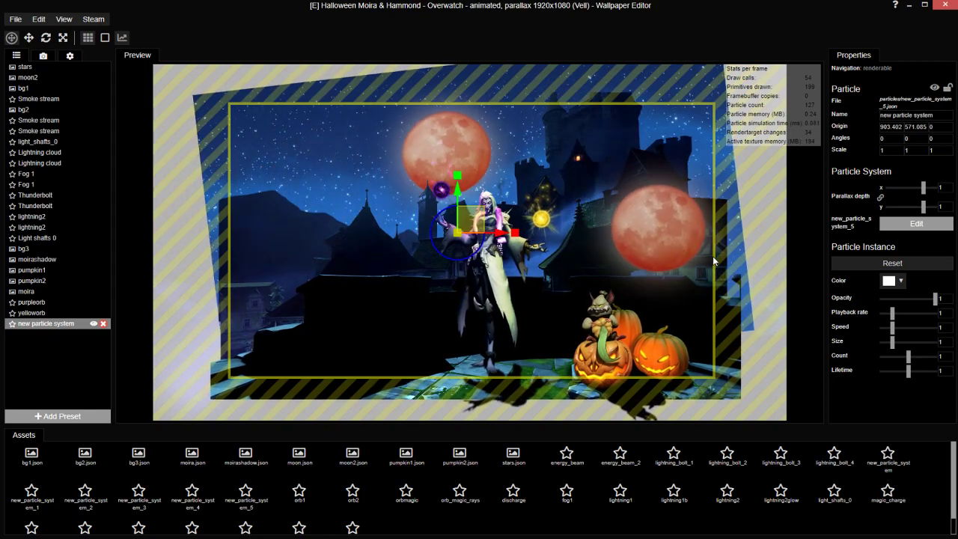
# Step: Move the moon system to an origin of about -223, 364, and apply a Movement Y gravity of -50
pyautogui.moveTo(495, 237); pyautogui.dragTo(240, 264)
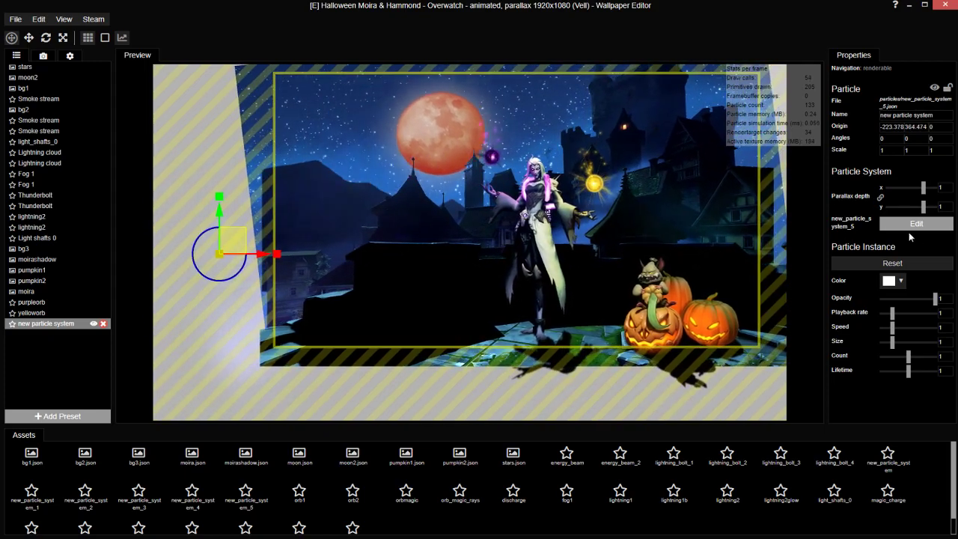
pyautogui.click(915, 222)
pyautogui.click(180, 217)
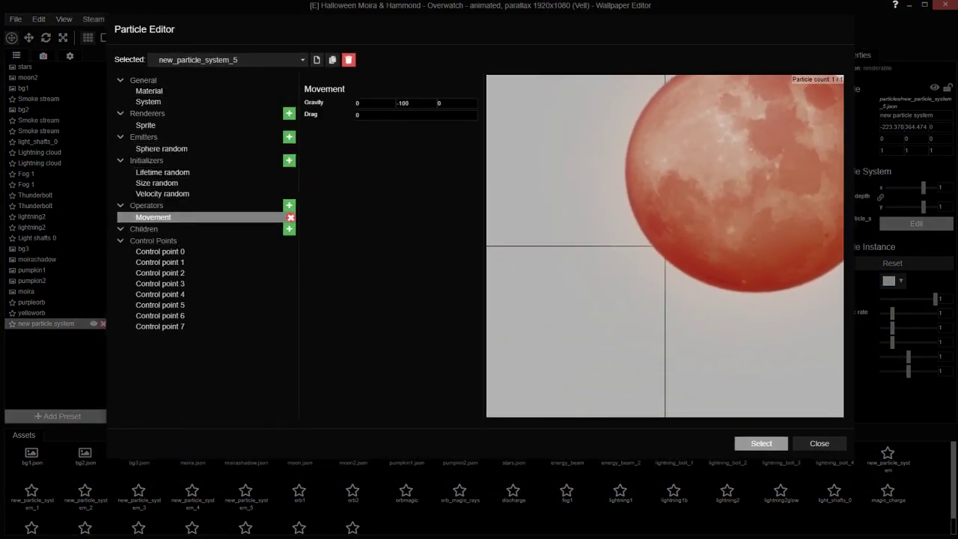
pyautogui.click(411, 103)
pyautogui.write('-50')
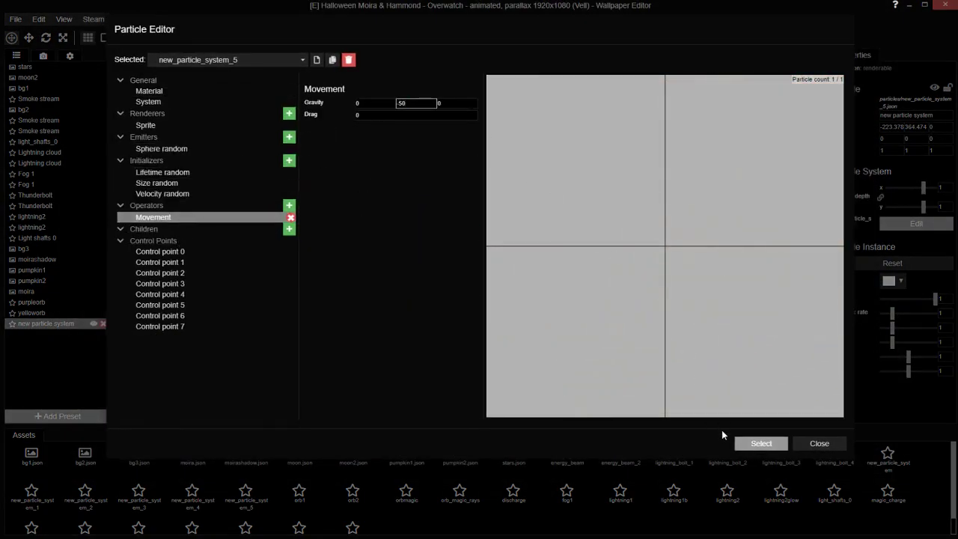
pyautogui.click(761, 443)
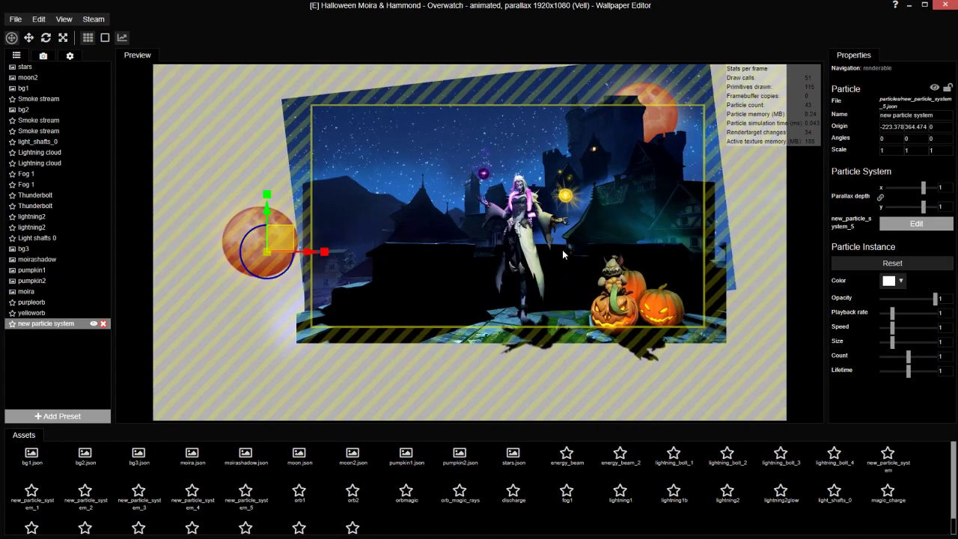
# Step: Set the moon instance's playback rate to 5, and apply a Lifetime random min and max of 8
pyautogui.moveTo(944, 313); pyautogui.dragTo(878, 313)
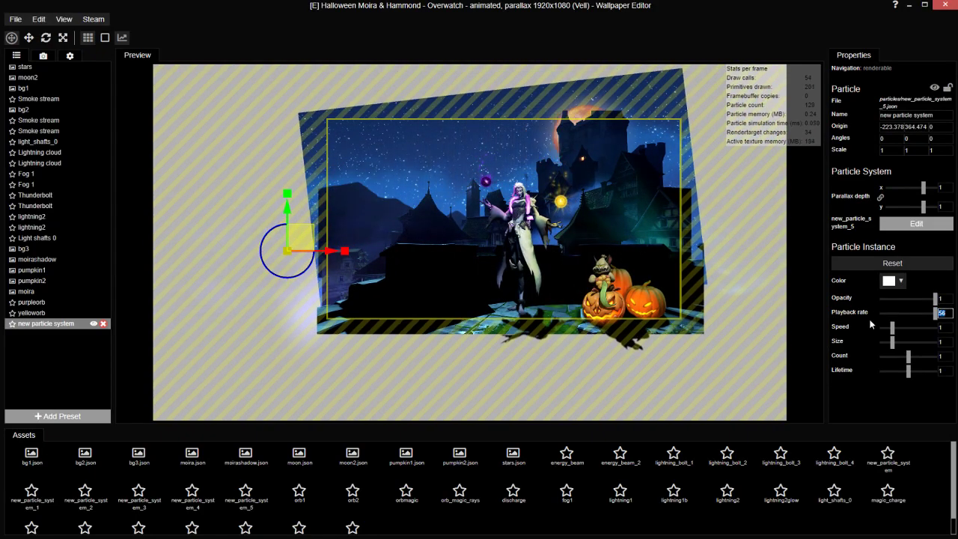
pyautogui.click(906, 223)
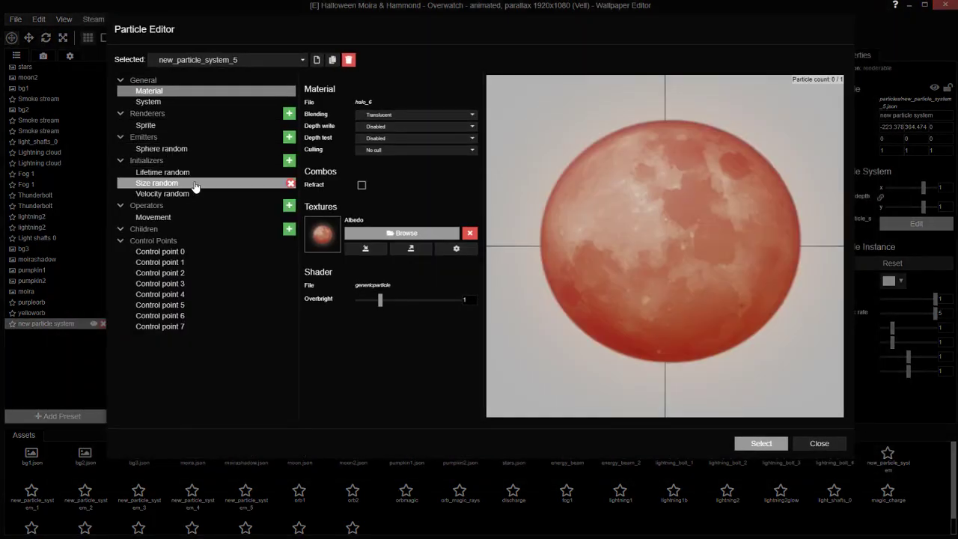
pyautogui.click(176, 172)
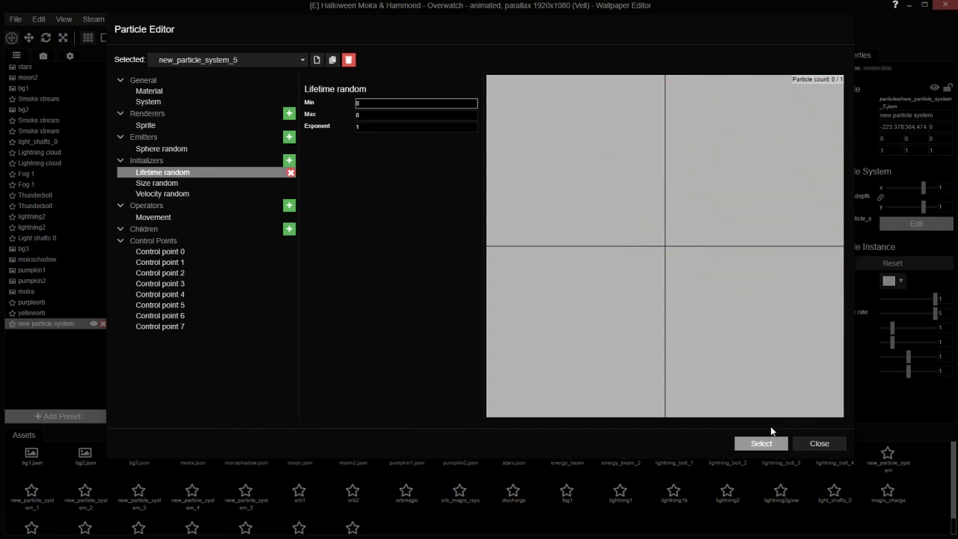
pyautogui.click(761, 443)
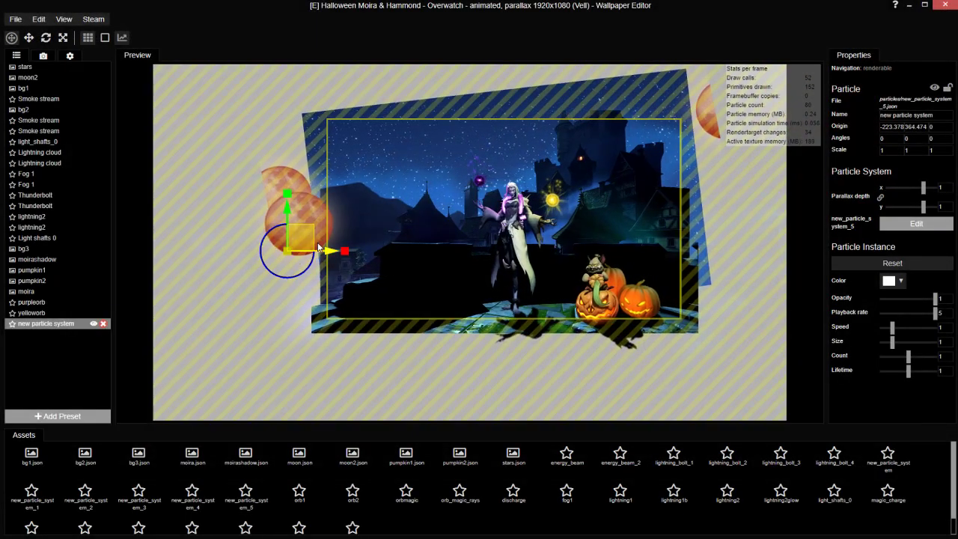
# Step: Move the moon system to an origin of about -235, 341, and apply and save a Velocity random min and max X of 300
pyautogui.moveTo(305, 238); pyautogui.dragTo(303, 242)
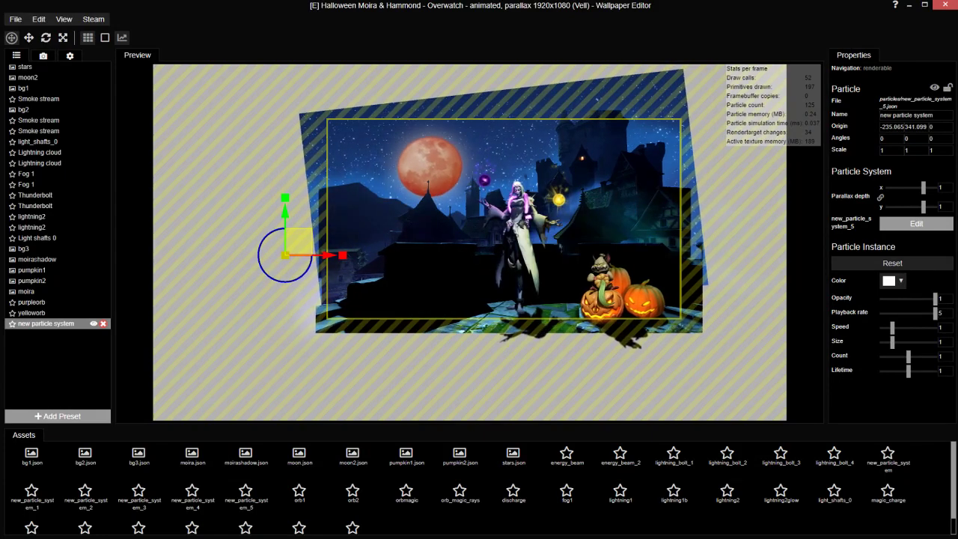
pyautogui.click(932, 228)
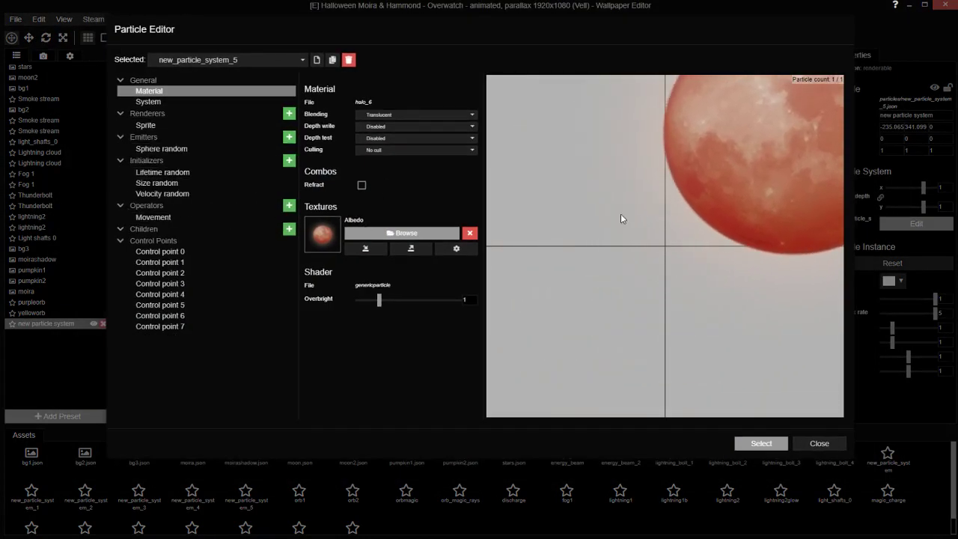
pyautogui.click(184, 193)
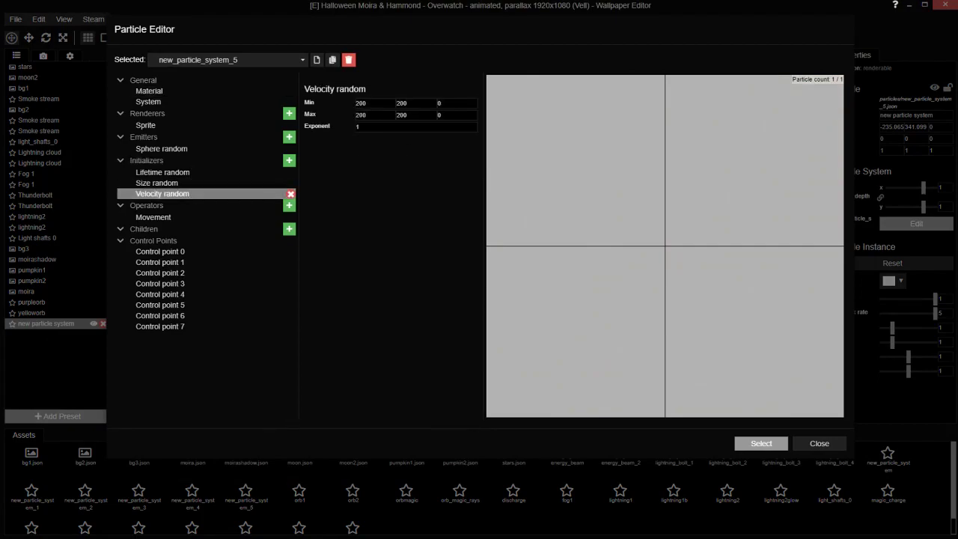
pyautogui.write('300')
pyautogui.moveTo(372, 103); pyautogui.dragTo(293, 125)
pyautogui.write('30')
pyautogui.hotkey('ctrl', 's')
pyautogui.click(757, 443)
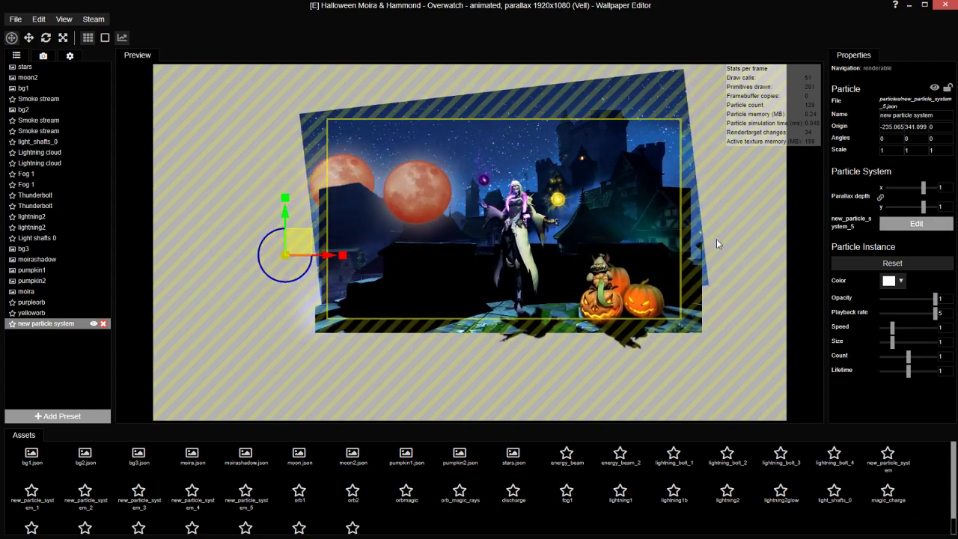
# Step: Set the Lifetime random min and max to 8.4 and leave the particle editor
pyautogui.click(916, 224)
pyautogui.click(210, 172)
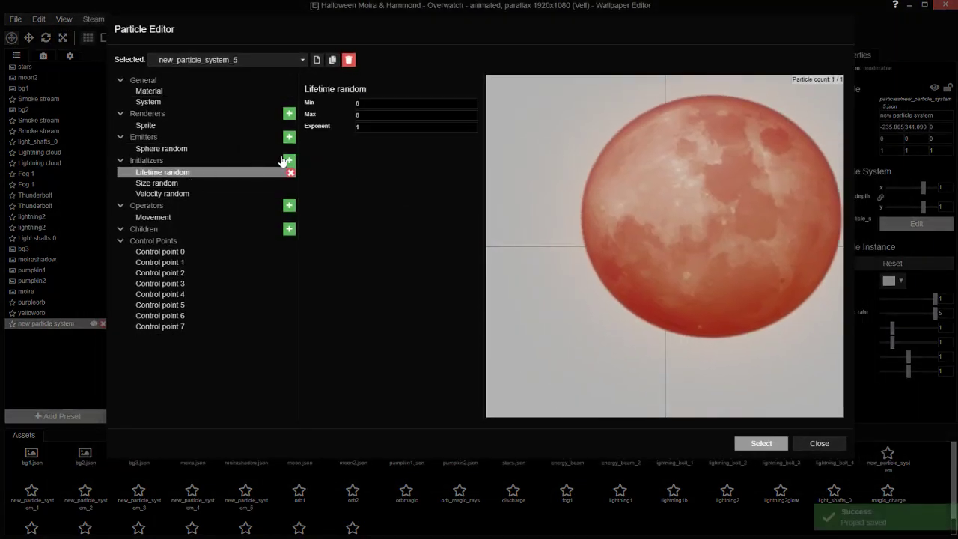
pyautogui.click(416, 115)
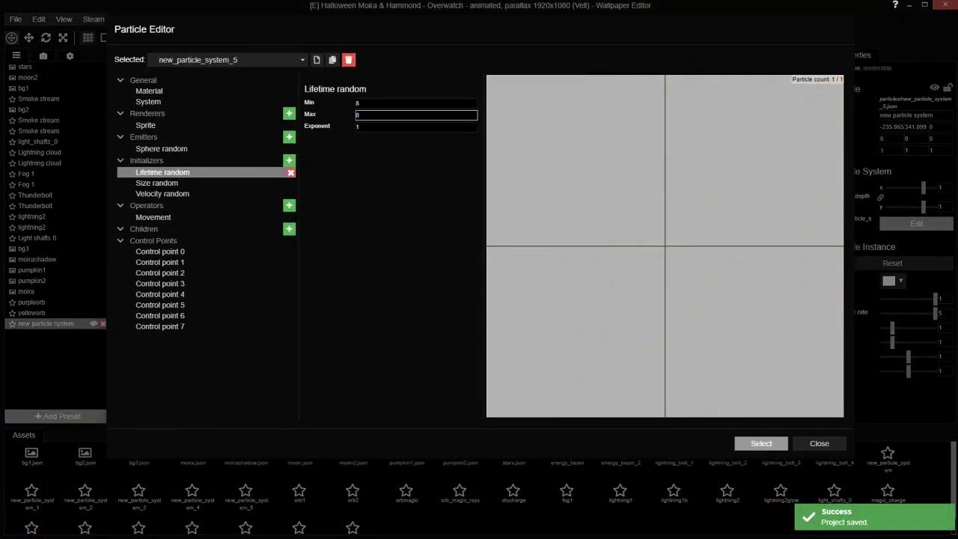
pyautogui.write('8.4')
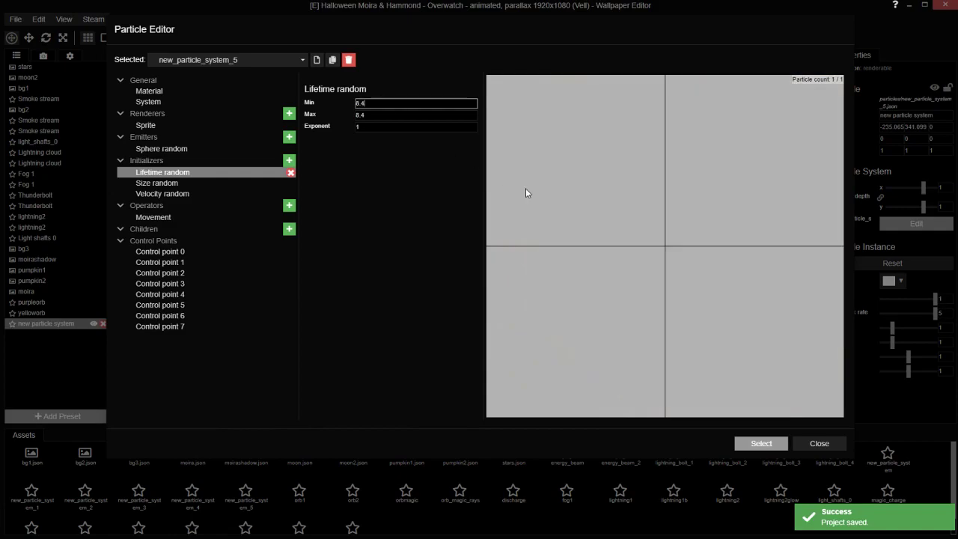
pyautogui.click(817, 444)
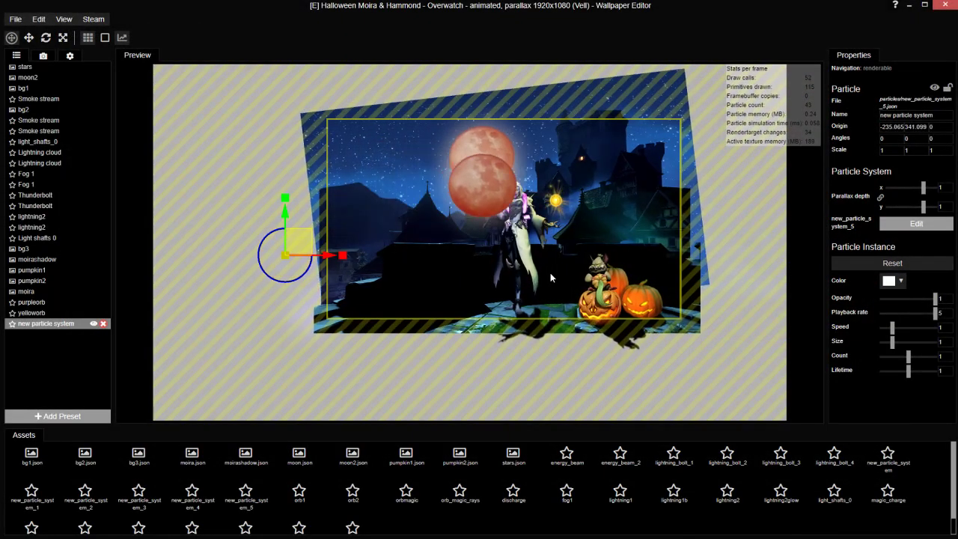
# Step: Rotate the moon particle system to a Z angle of about 12.5 and move it to an origin of about -95, 326
pyautogui.moveTo(310, 270); pyautogui.dragTo(318, 264)
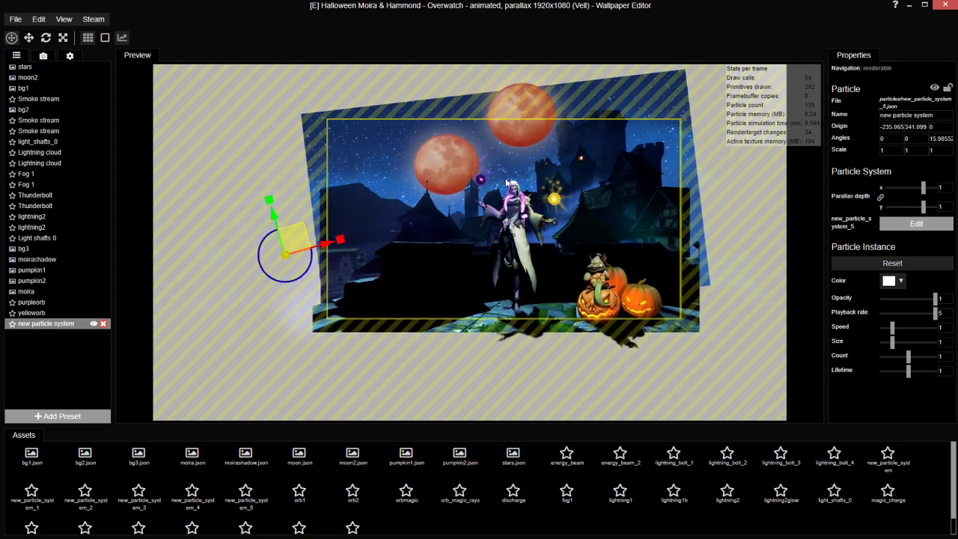
pyautogui.moveTo(296, 233); pyautogui.dragTo(326, 241)
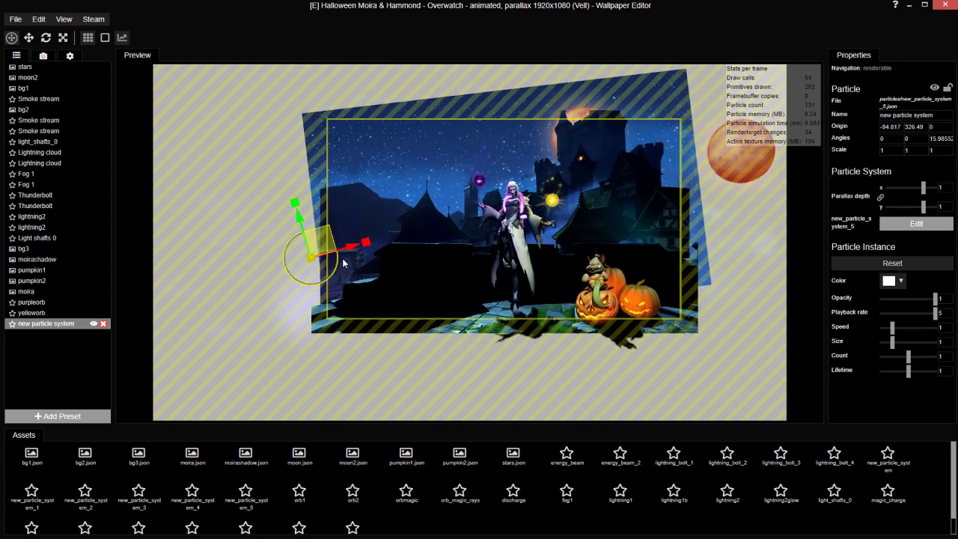
pyautogui.moveTo(340, 266); pyautogui.dragTo(342, 267)
# Step: In the moon particle's Sphere random emitter, set the X direction to 0 and Distance max to 100
pyautogui.click(916, 223)
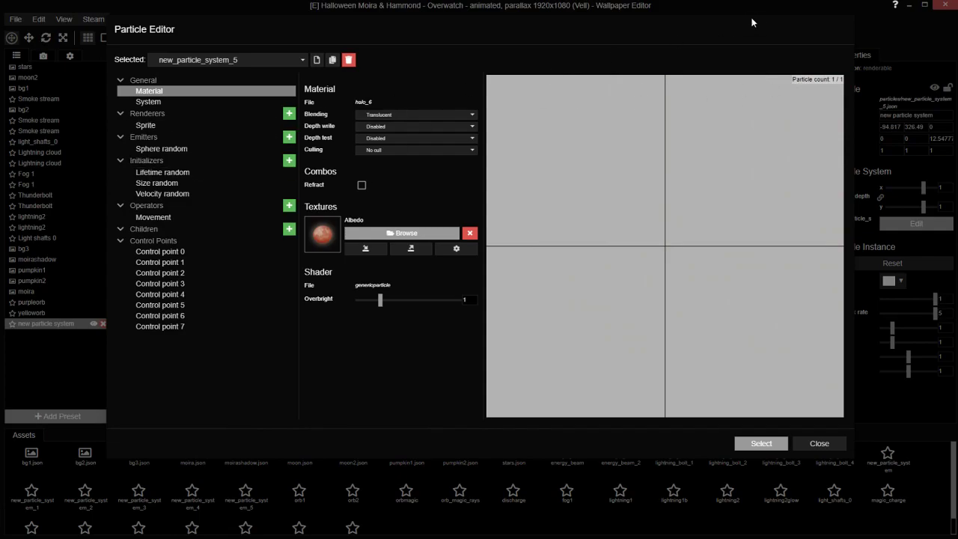
pyautogui.click(184, 152)
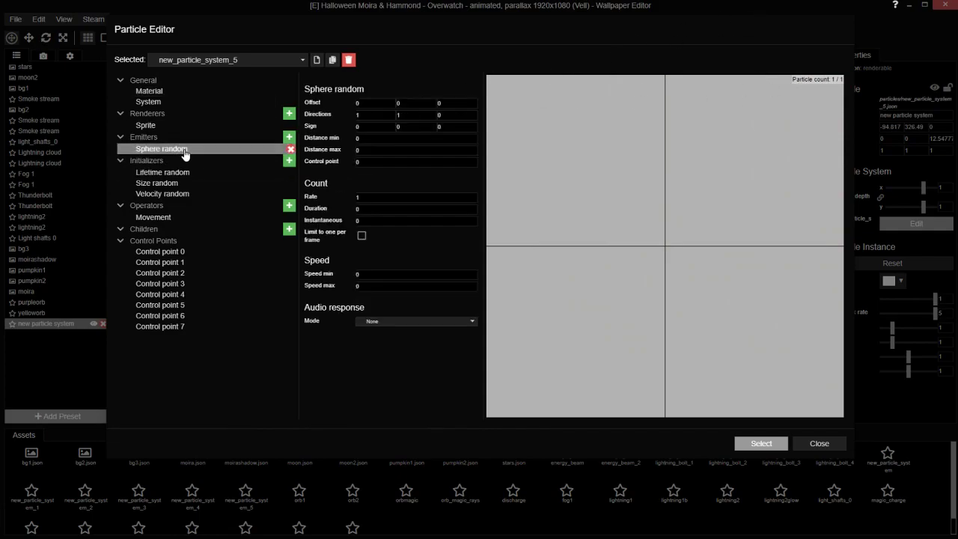
pyautogui.doubleClick(358, 115)
pyautogui.write('00')
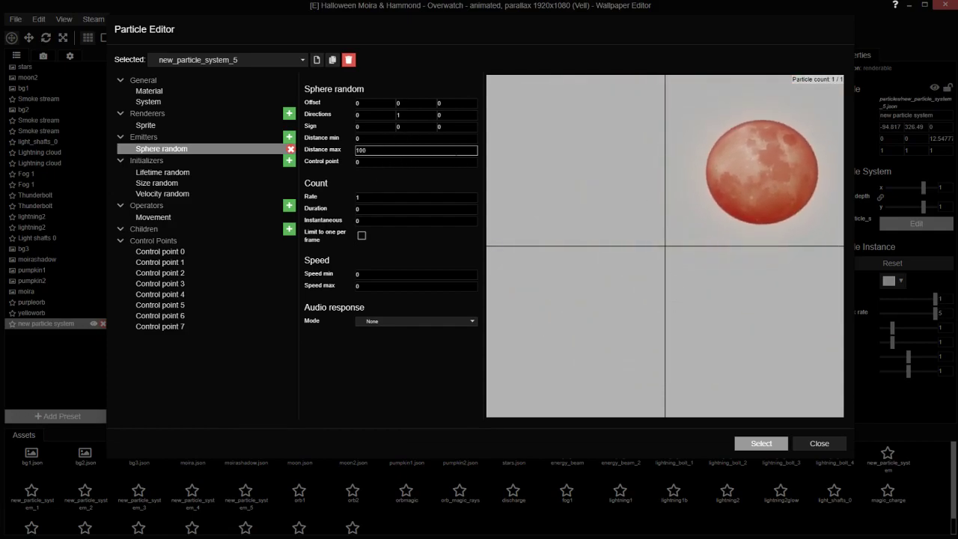
# Step: Set the moon emitter's rate to 15 and the system's Max count to 250, and apply to preview the spawn spread
pyautogui.doubleClick(359, 198)
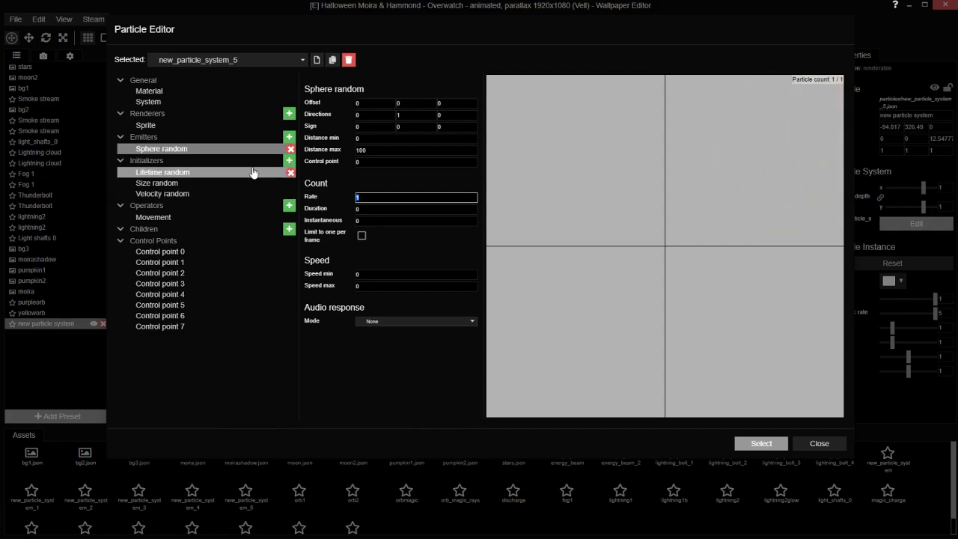
pyautogui.click(181, 99)
pyautogui.click(173, 91)
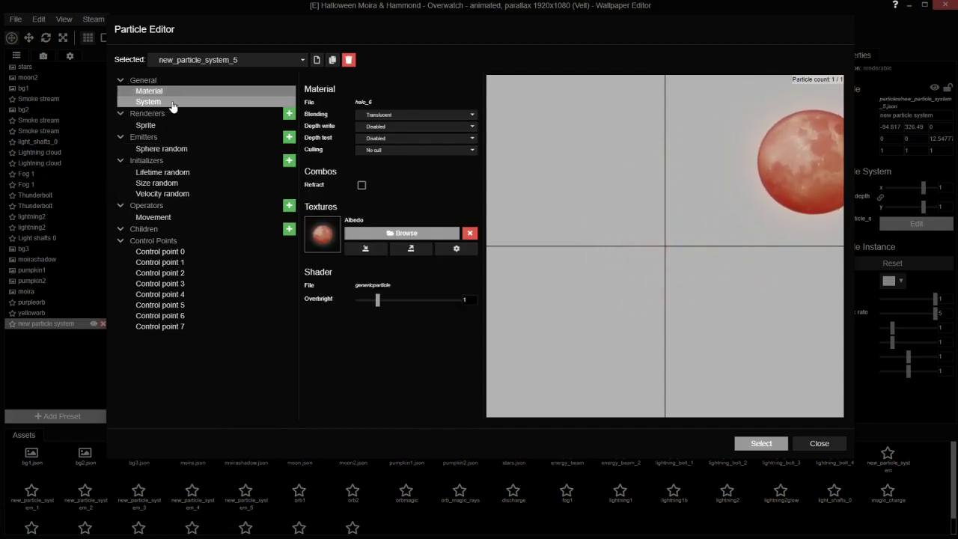
pyautogui.click(173, 101)
pyautogui.doubleClick(374, 103)
pyautogui.write('25')
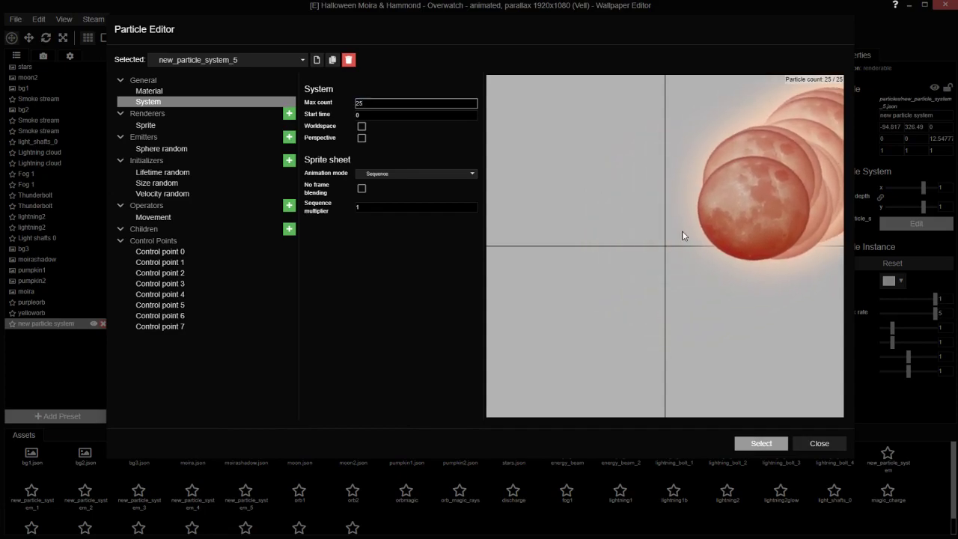
pyautogui.write('0')
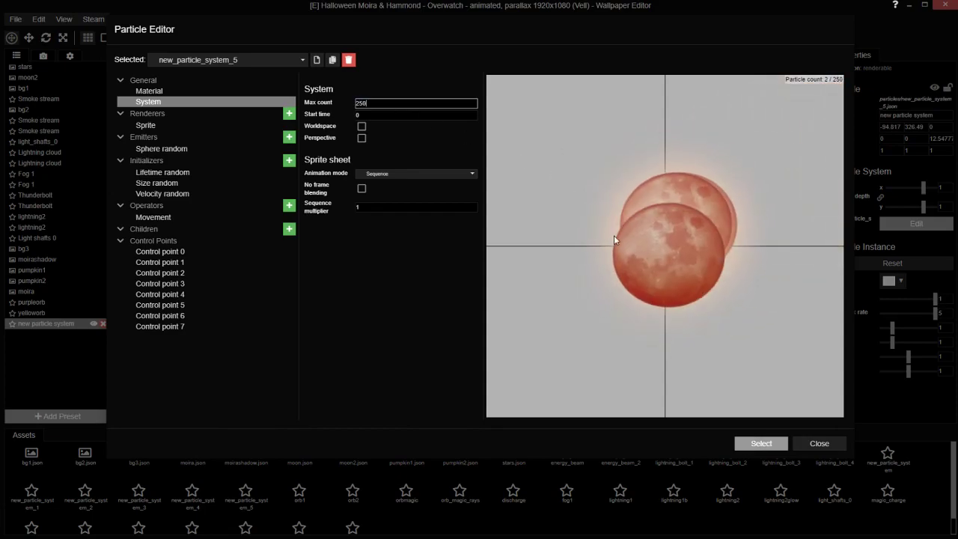
pyautogui.click(759, 442)
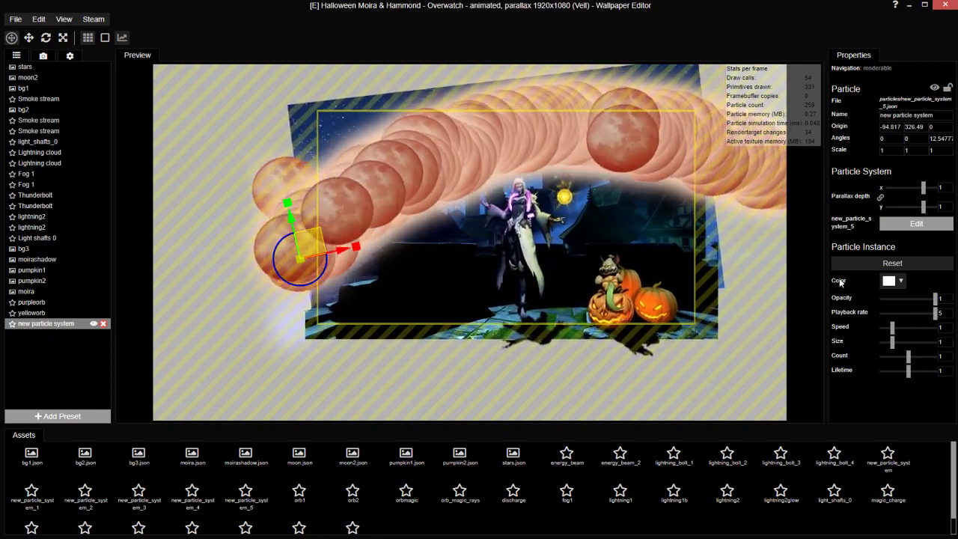
# Step: Restore the moon emitter's rate and the system's Max count to 1, and apply the changes
pyautogui.click(915, 224)
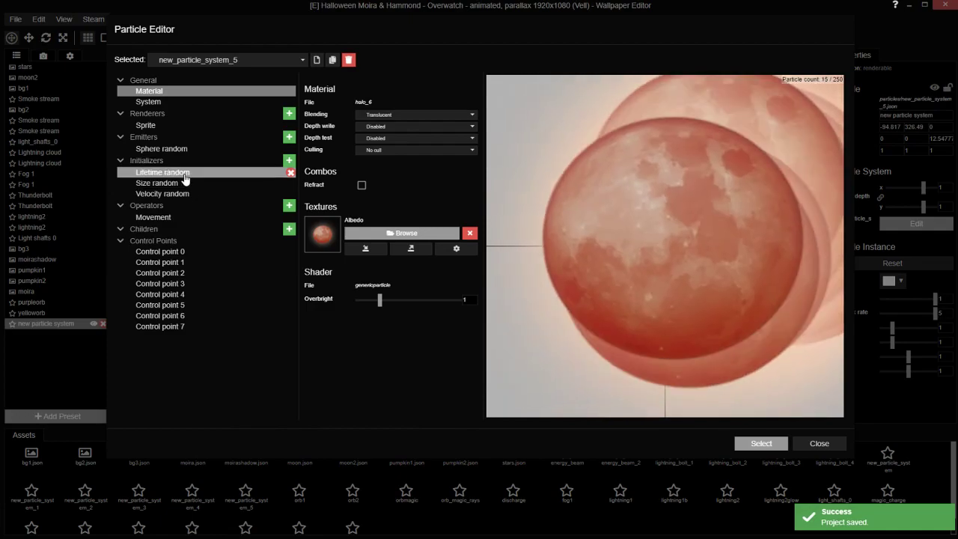
pyautogui.click(172, 149)
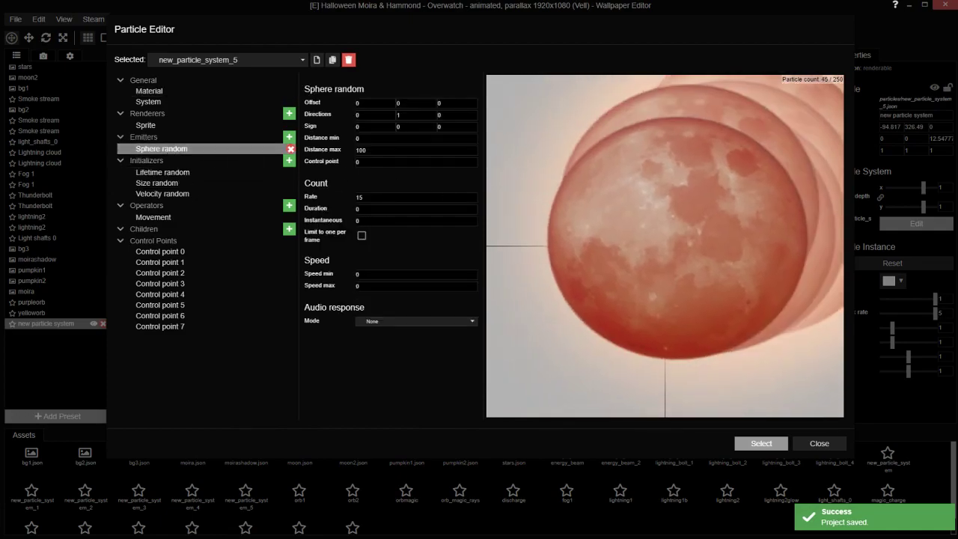
pyautogui.click(161, 92)
pyautogui.click(157, 102)
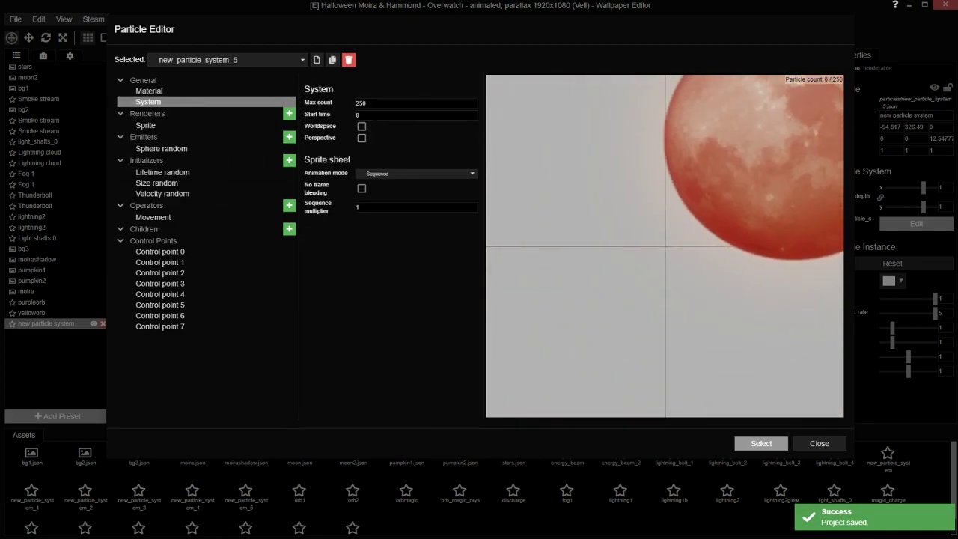
pyautogui.press('Tab')
pyautogui.write('1')
pyautogui.click(759, 443)
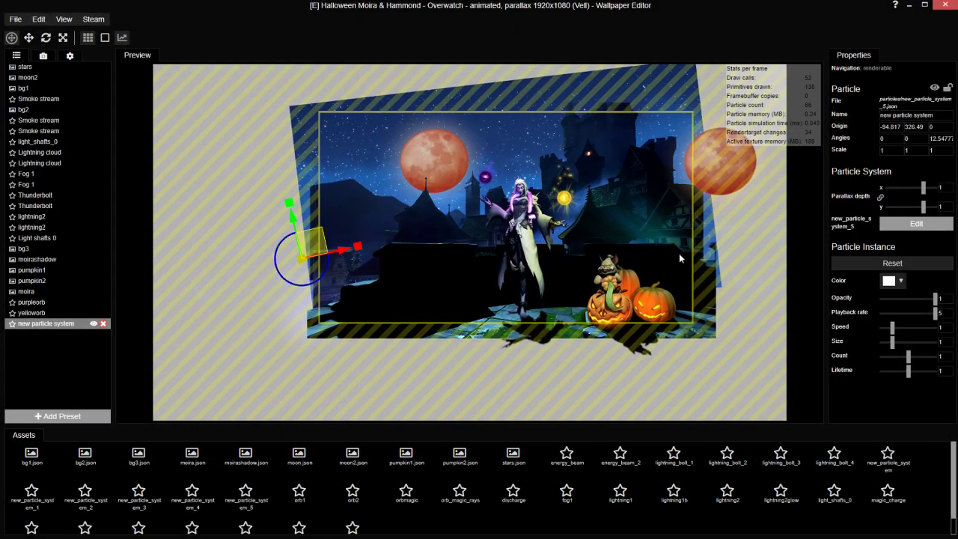
# Step: Set the moon particle's playback rate to 1, and set the Scroll effect's Speed X on moon2 to -0.08
pyautogui.moveTo(945, 314); pyautogui.dragTo(838, 308)
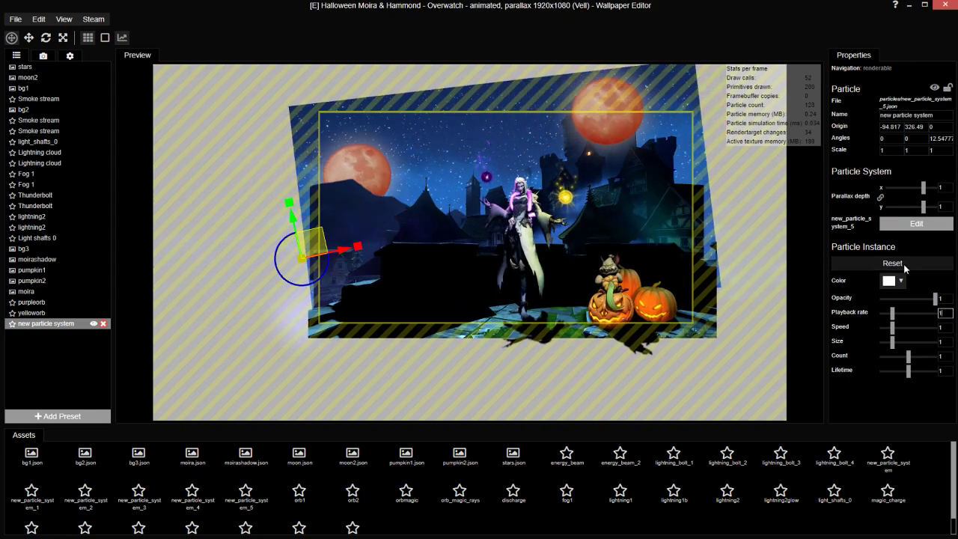
pyautogui.click(64, 78)
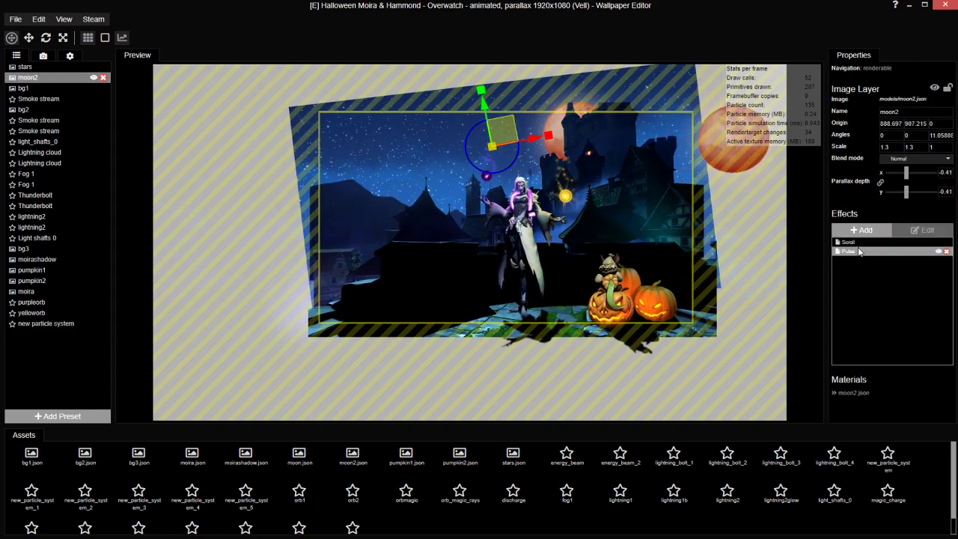
pyautogui.doubleClick(860, 243)
pyautogui.moveTo(901, 155); pyautogui.dragTo(907, 153)
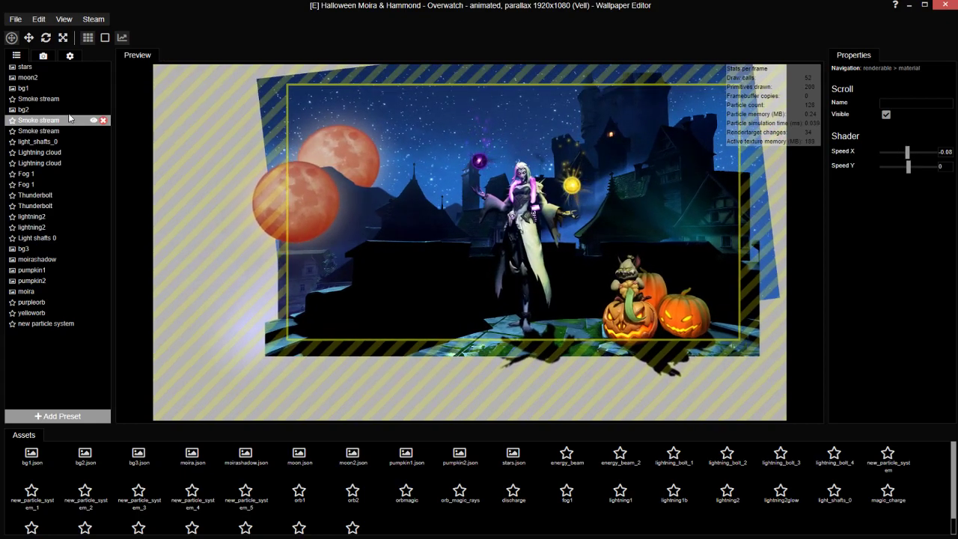
# Step: Reorder the moon particle system in the layer list so it sits between moon2 and bg1
pyautogui.click(43, 88)
pyautogui.click(64, 325)
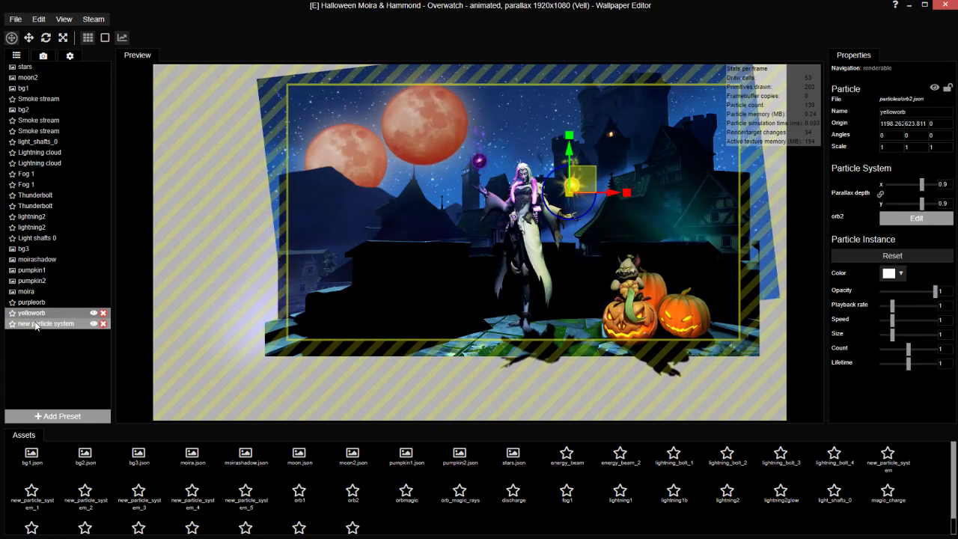
pyautogui.moveTo(65, 326); pyautogui.dragTo(51, 86)
# Step: Match the moon particle's parallax depth to moon2 at -0.41 on both axes and move its origin to about -116, 317
pyautogui.click(28, 77)
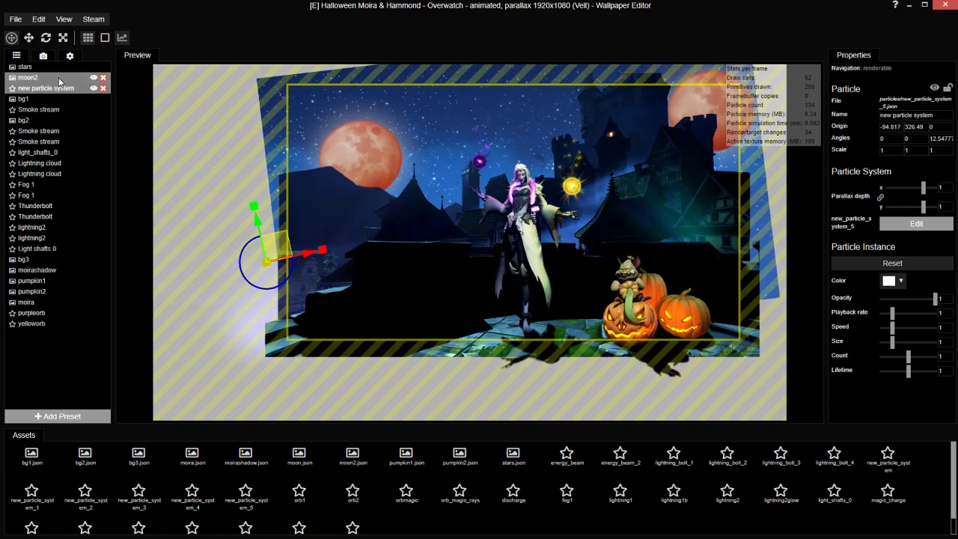
pyautogui.click(45, 88)
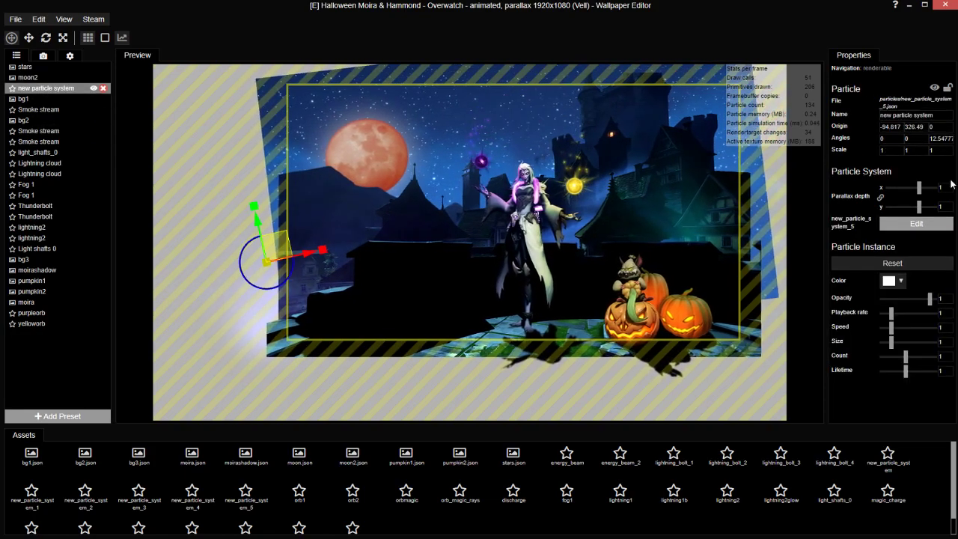
pyautogui.write('-.41')
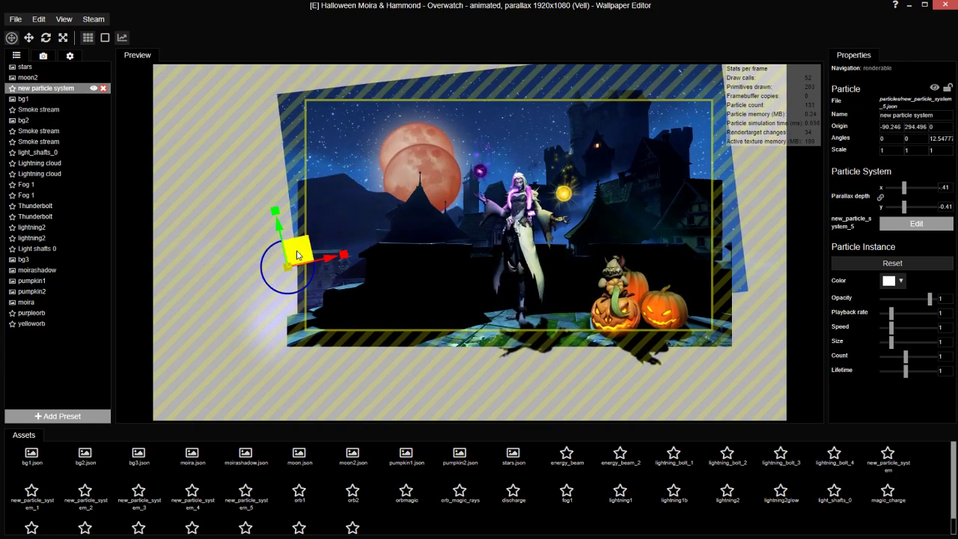
pyautogui.moveTo(292, 247); pyautogui.dragTo(291, 247)
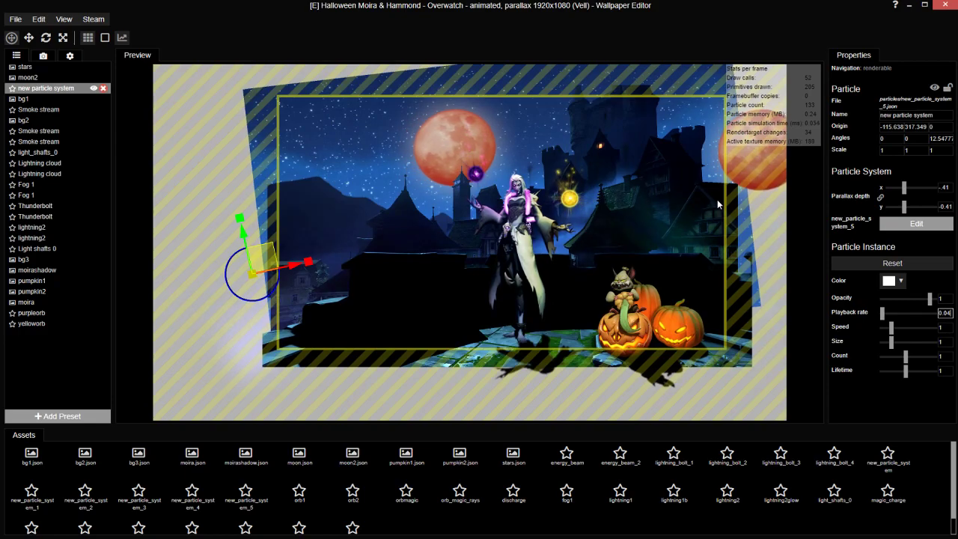
# Step: Hide the moon2 layer, and save the project with the moon particle's playback rate set to 1.5
pyautogui.keyDown('ctrl'); pyautogui.click(67, 99); pyautogui.keyUp('ctrl')
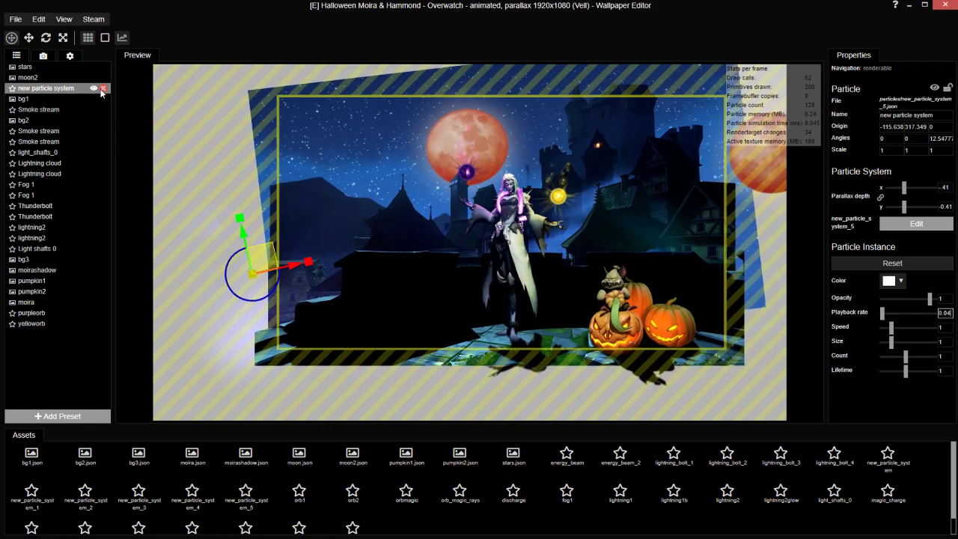
pyautogui.click(93, 77)
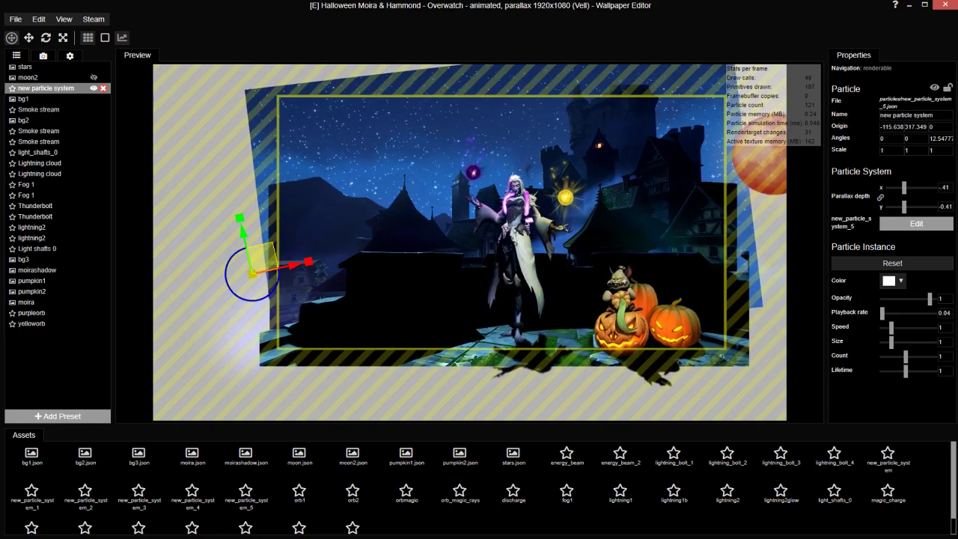
pyautogui.scroll(3, 516, 172)
pyautogui.scroll(-3, 507, 164)
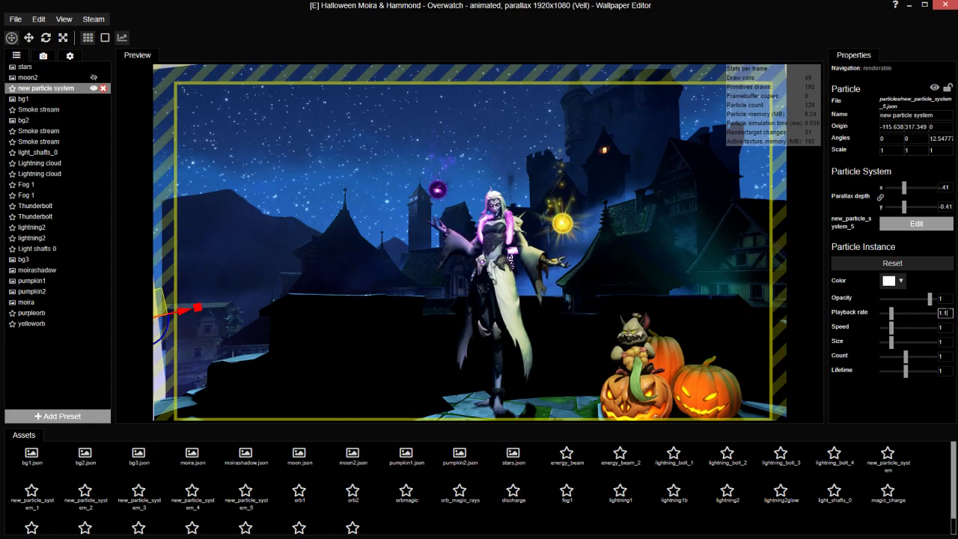
pyautogui.scroll(1, 658, 232)
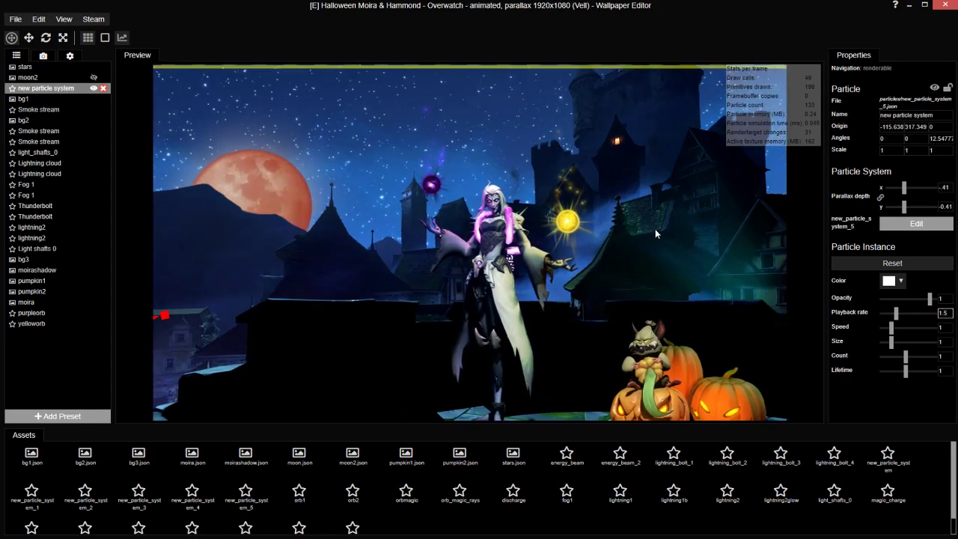
pyautogui.scroll(-1, 651, 226)
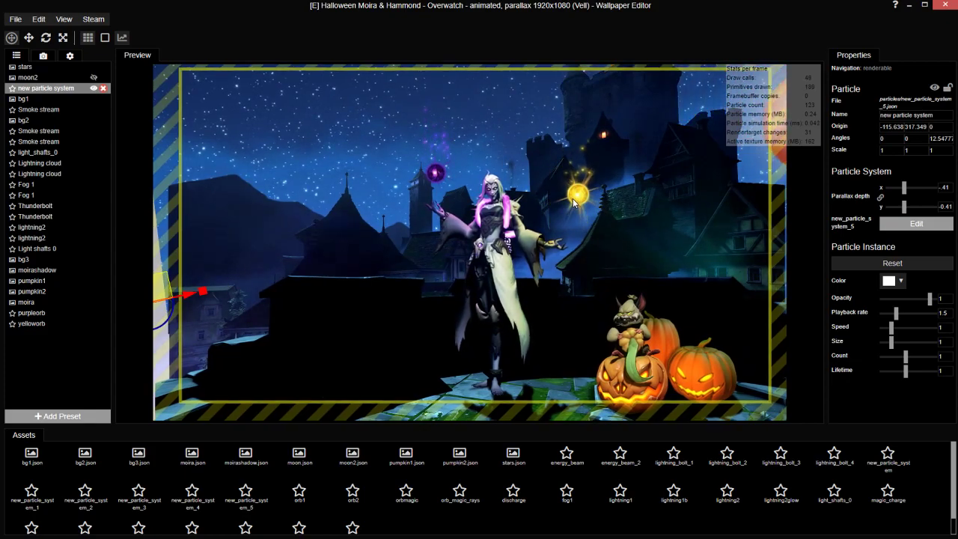
pyautogui.scroll(1, 552, 204)
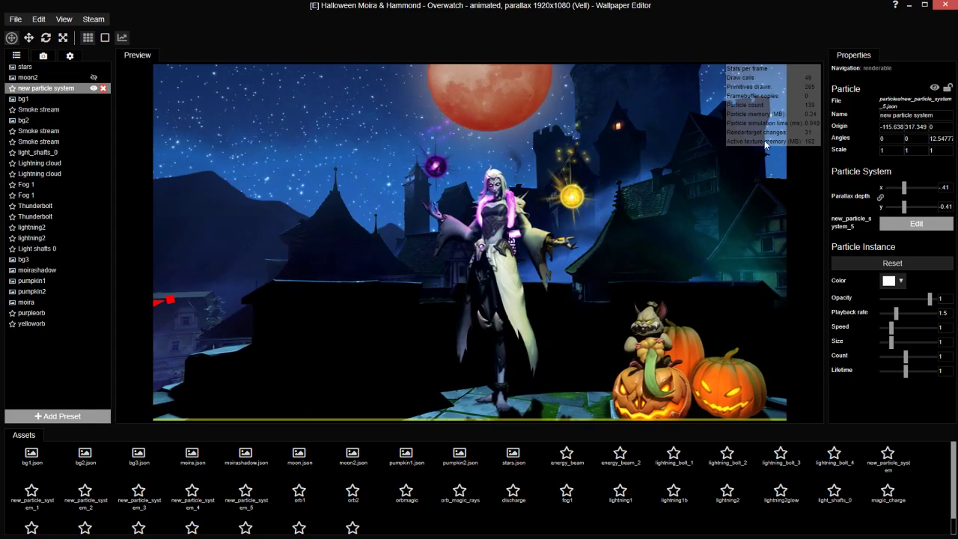
pyautogui.hotkey('ctrl', 's')
pyautogui.scroll(-1, 187, 176)
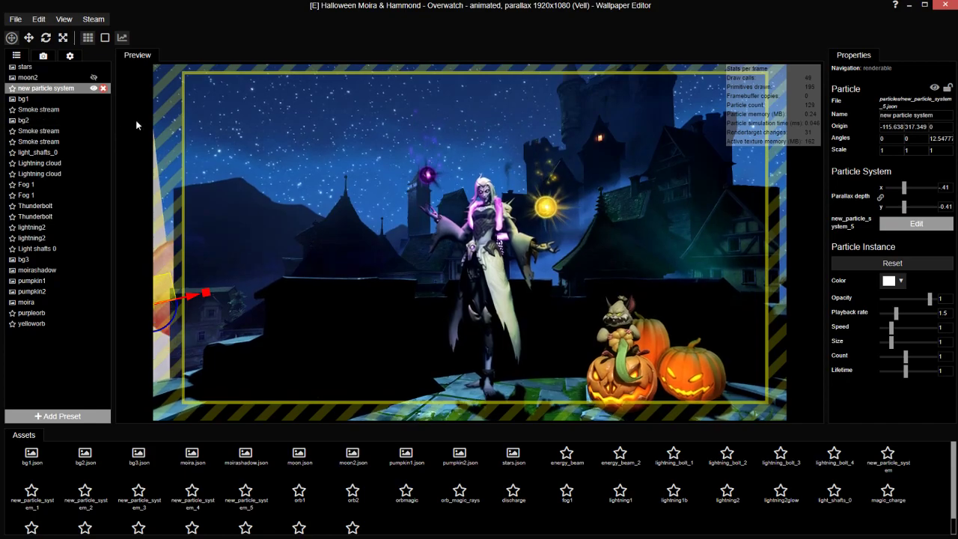
# Step: Set the Sphere random emitter's Distance max to 150 for the moon particle and apply it
pyautogui.click(916, 223)
pyautogui.click(175, 172)
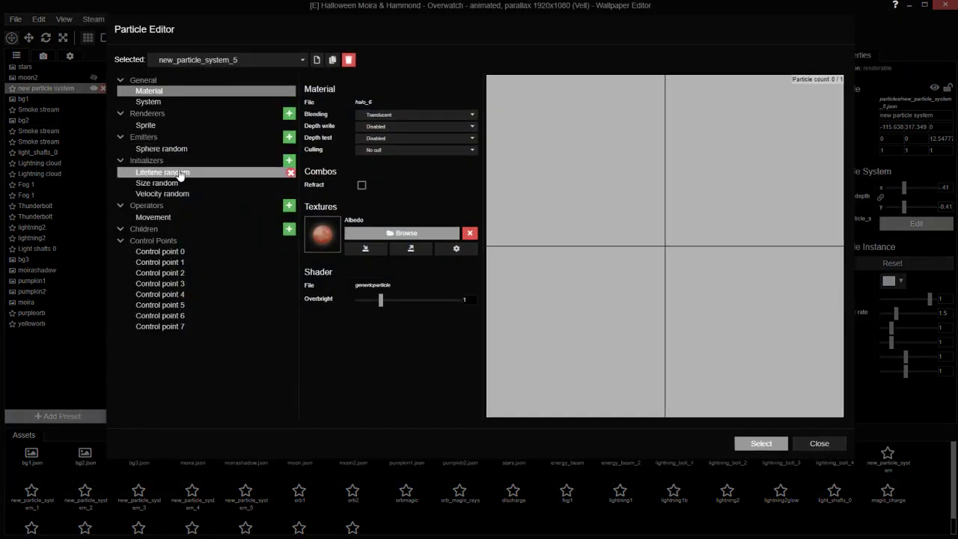
pyautogui.click(179, 149)
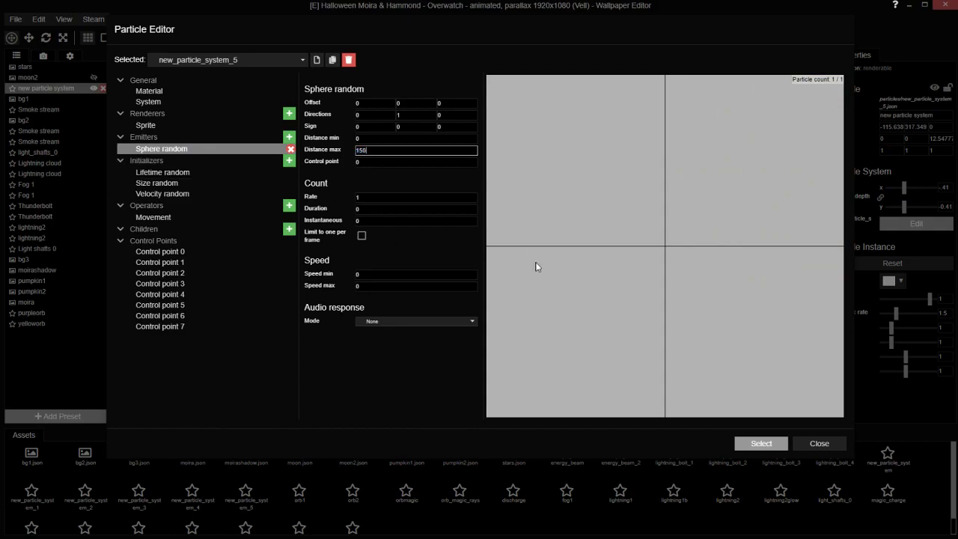
pyautogui.click(762, 444)
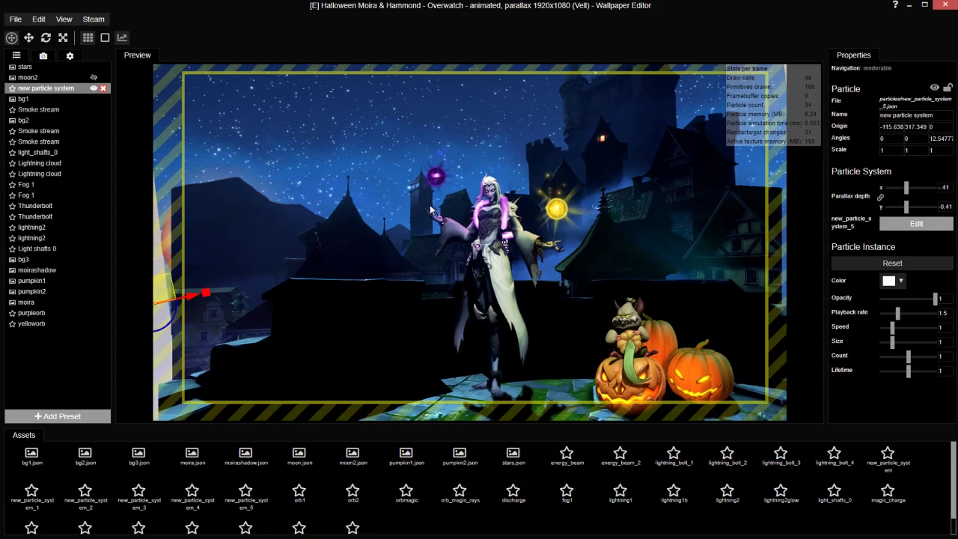